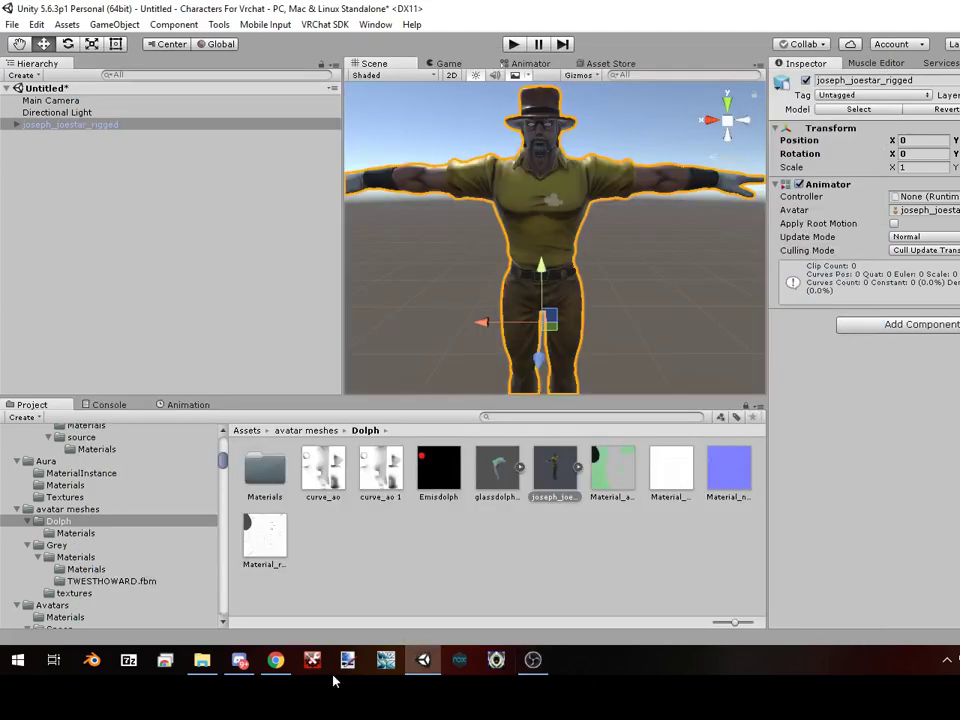
{"action": "scroll", "coordinate": [634, 320], "scroll_direction": "down", "scroll_amount": 5}
{"action": "middle_click_drag", "start_coordinate": [632, 291], "coordinate": [623, 254]}
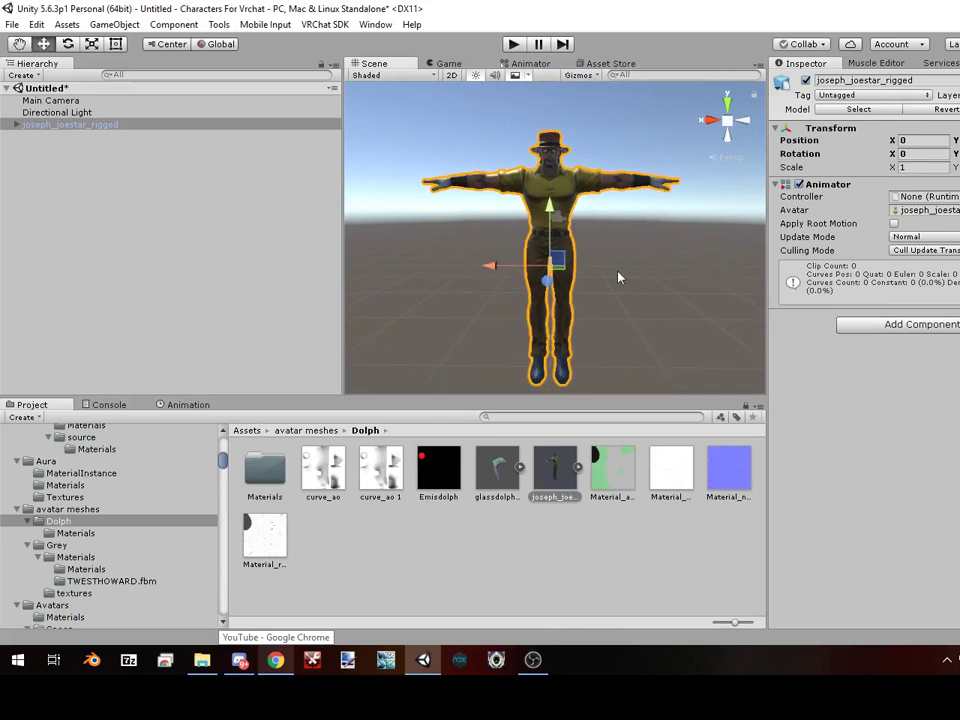
{"action": "right_click_drag", "start_coordinate": [617, 269], "coordinate": [615, 240]}
{"action": "middle_click_drag", "start_coordinate": [615, 240], "coordinate": [618, 213]}
{"action": "left_click_drag", "start_coordinate": [618, 218], "coordinate": [618, 290], "text": "alt"}
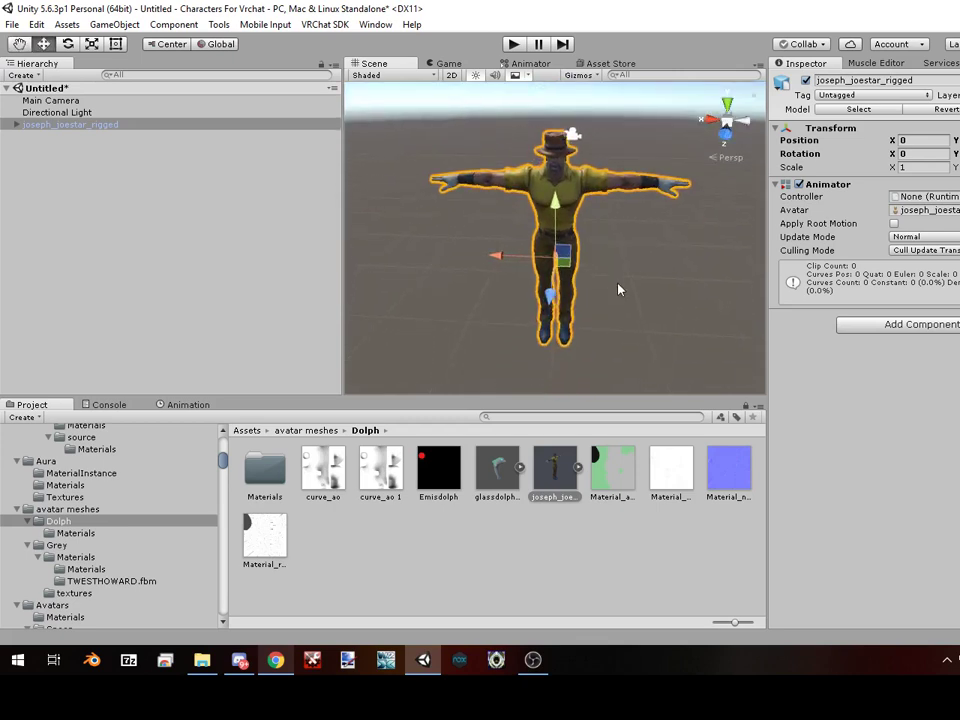
Create a new material named Camera 5 in the Dolph folder.
{"action": "right_click", "coordinate": [377, 585]}
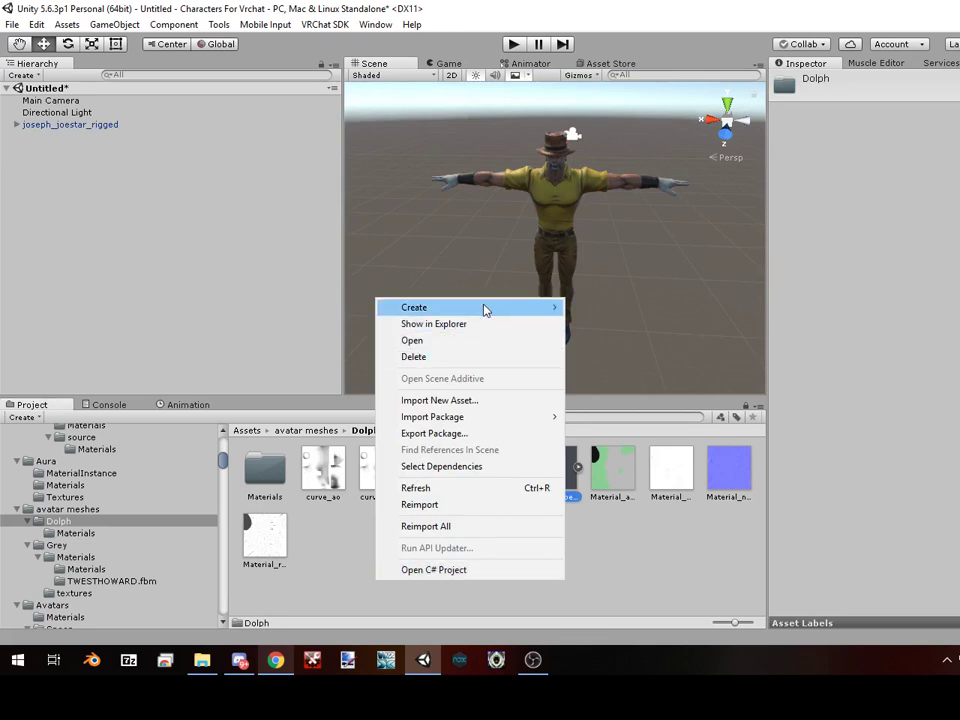
{"action": "mouse_move", "coordinate": [485, 311]}
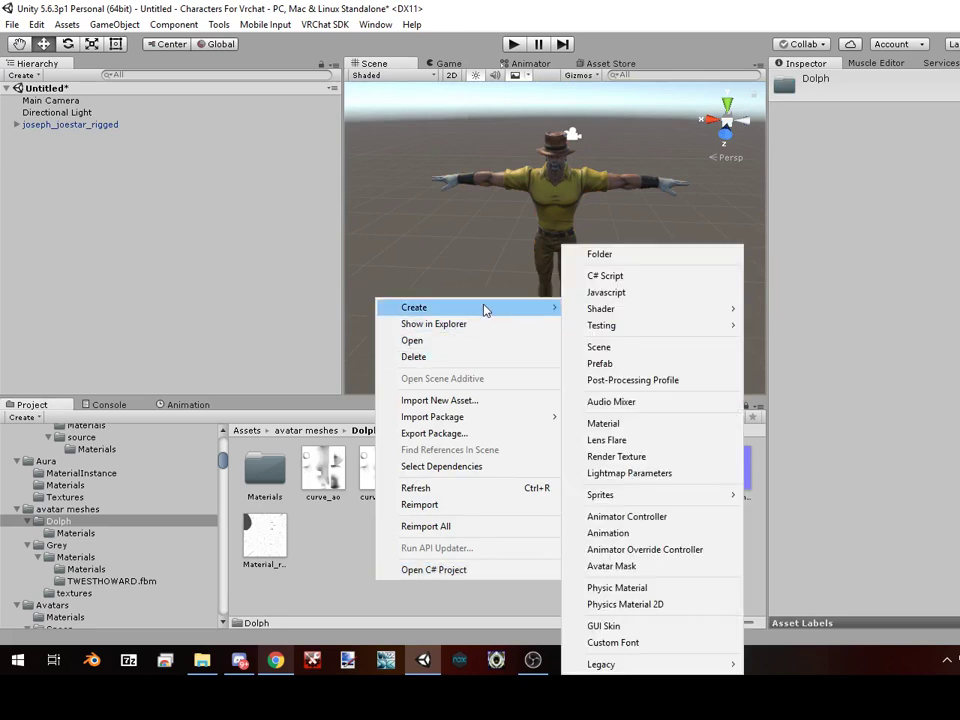
{"action": "left_click", "coordinate": [634, 425]}
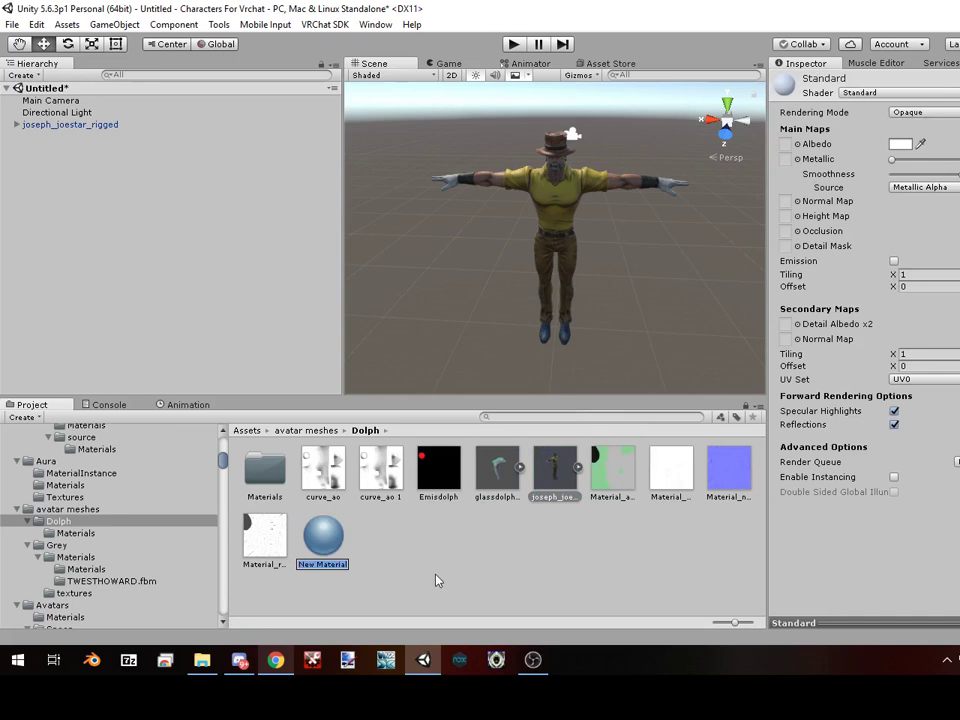
{"action": "type", "text": "Camera 5"}
{"action": "key", "text": "Return"}
Create a new render texture named Camera 5 in the Dolph folder.
{"action": "right_click", "coordinate": [436, 580]}
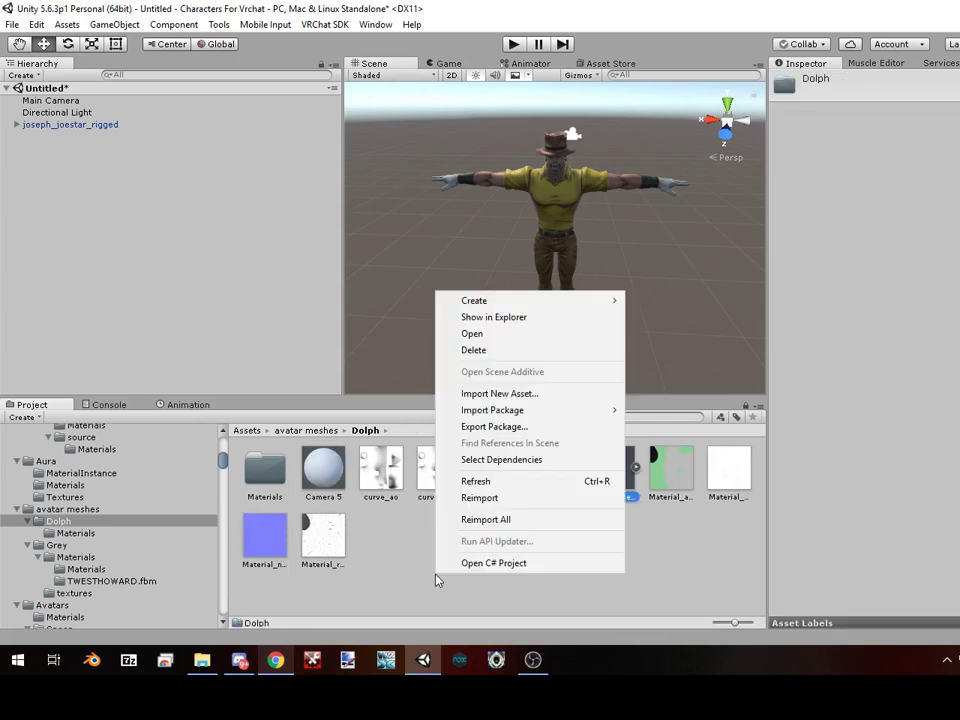
{"action": "left_click", "coordinate": [483, 302]}
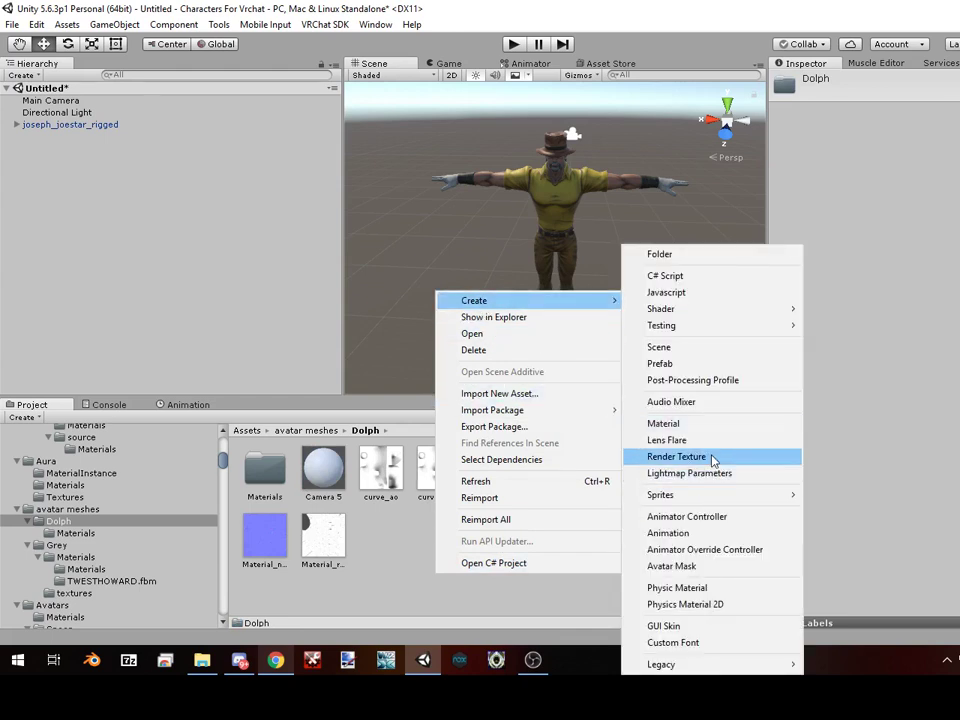
{"action": "left_click", "coordinate": [676, 456]}
{"action": "type", "text": "C"}
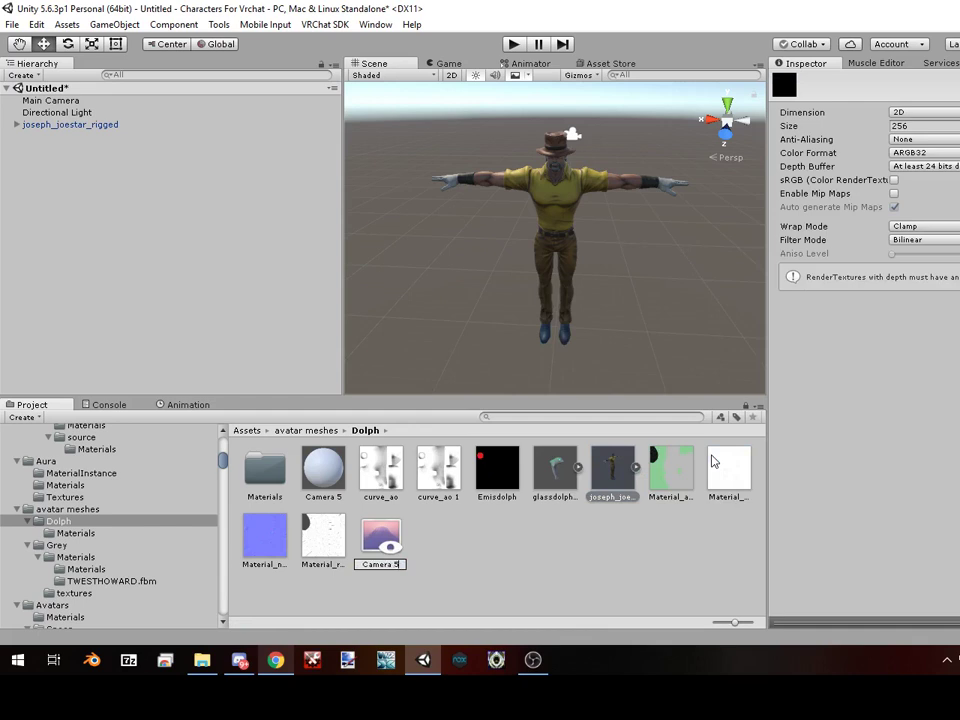
{"action": "type", "text": "amera 5"}
{"action": "key", "text": "Return"}
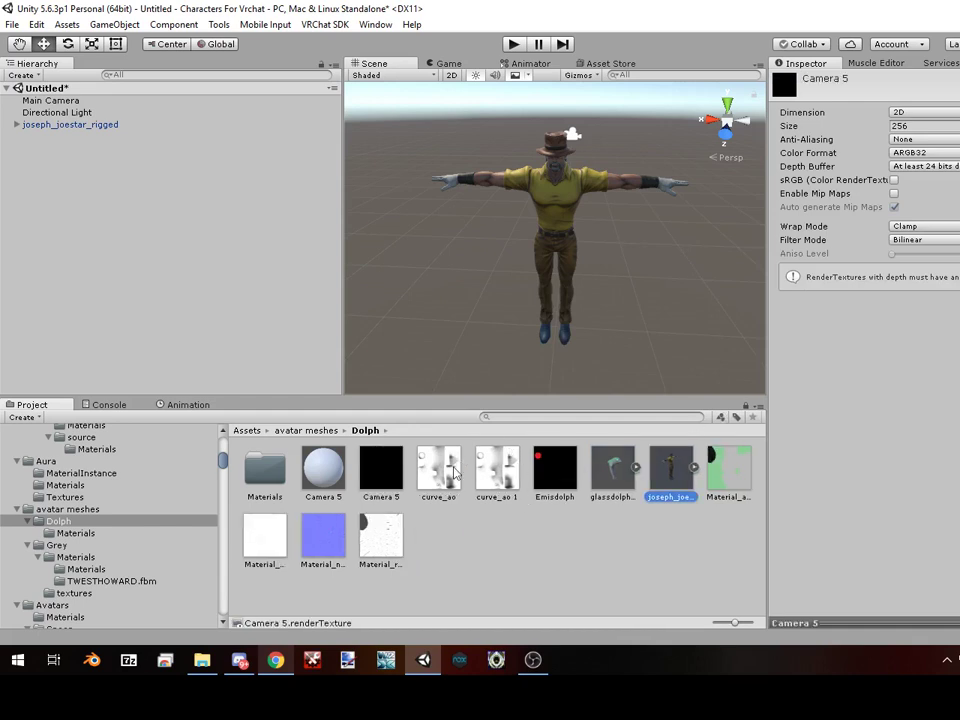
Set the width of the Camera 5 render texture to 1200.
{"action": "left_click", "coordinate": [940, 122]}
{"action": "type", "text": "200"}
{"action": "key", "text": "Return"}
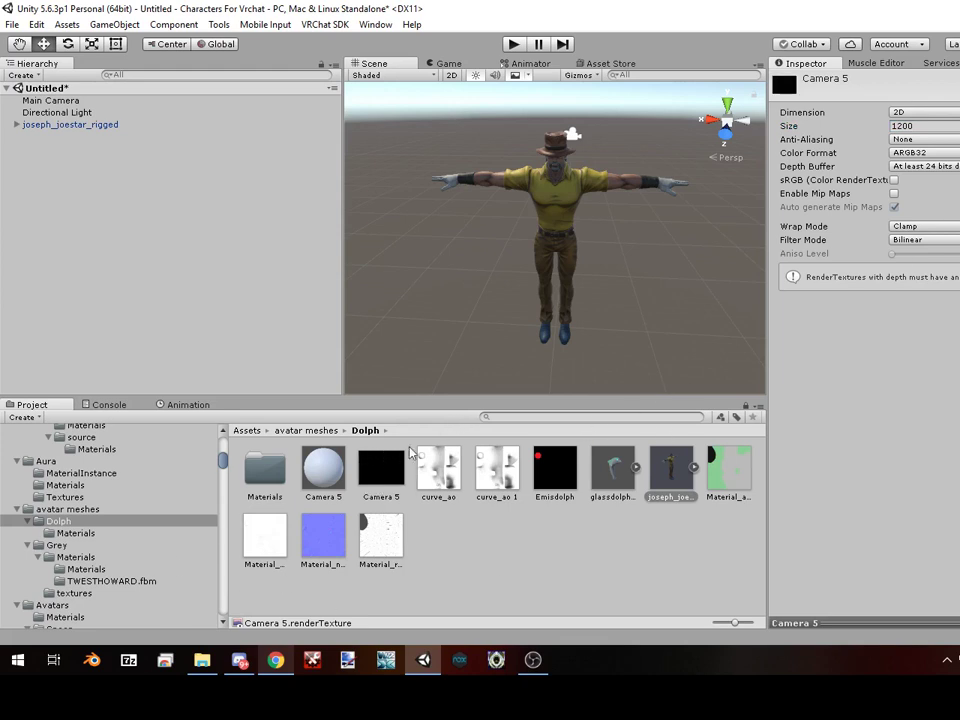
Assign the Camera 5 render texture as the Camera 5 material's albedo map and switch its shader to Unlit/Texture.
{"action": "left_click", "coordinate": [335, 483]}
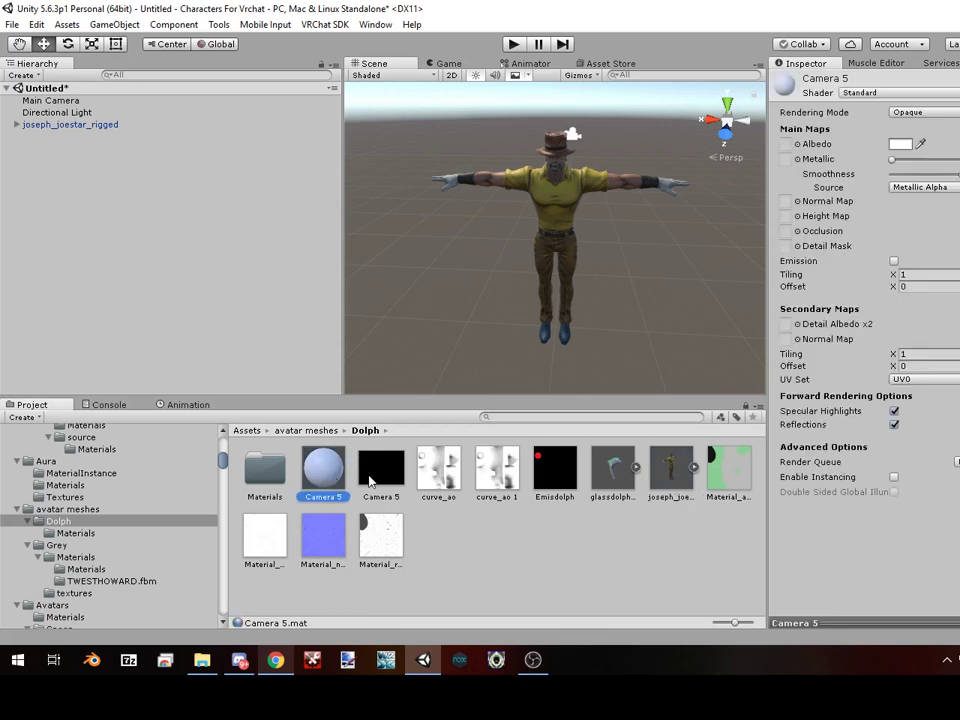
{"action": "left_click_drag", "start_coordinate": [370, 481], "coordinate": [786, 148]}
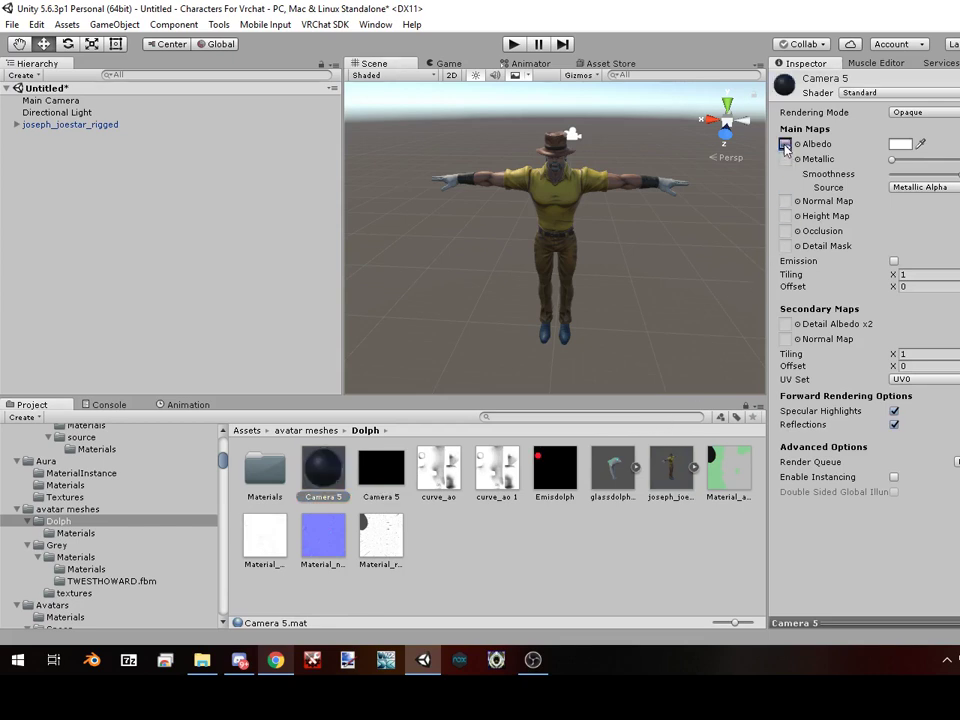
{"action": "left_click", "coordinate": [891, 93]}
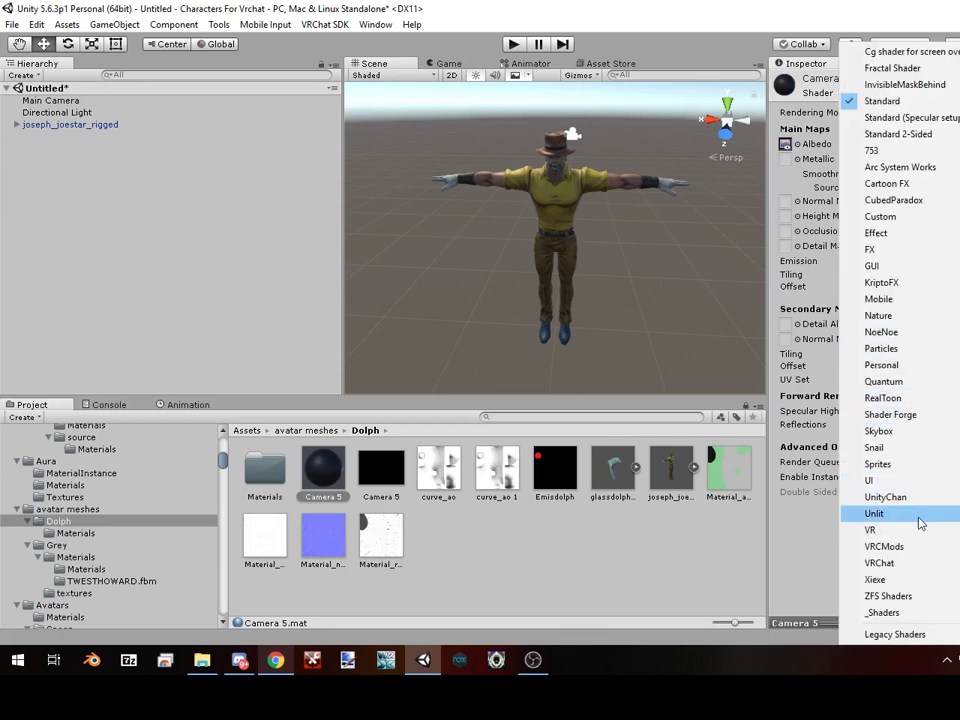
{"action": "mouse_move", "coordinate": [920, 523]}
{"action": "left_click", "coordinate": [788, 556]}
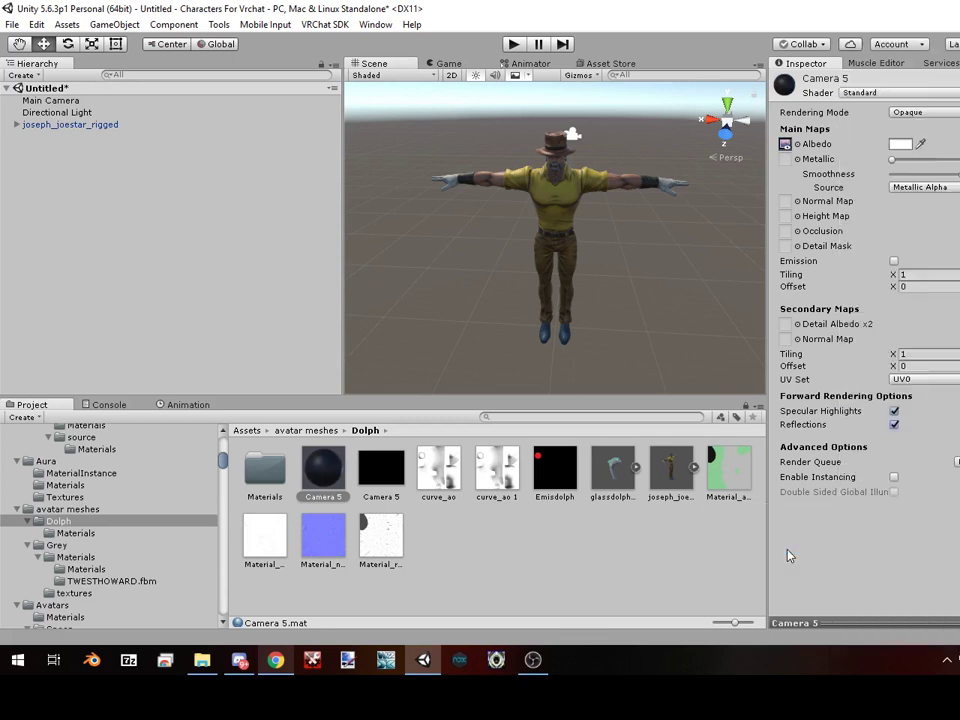
Add a 3D plane as a child of the joseph_joestar_rigged avatar.
{"action": "right_click_drag", "start_coordinate": [600, 247], "coordinate": [576, 252]}
{"action": "scroll", "coordinate": [605, 223], "scroll_direction": "up", "scroll_amount": 5}
{"action": "scroll", "coordinate": [595, 180], "scroll_direction": "down", "scroll_amount": 8}
{"action": "scroll", "coordinate": [576, 252], "scroll_direction": "up", "scroll_amount": 3}
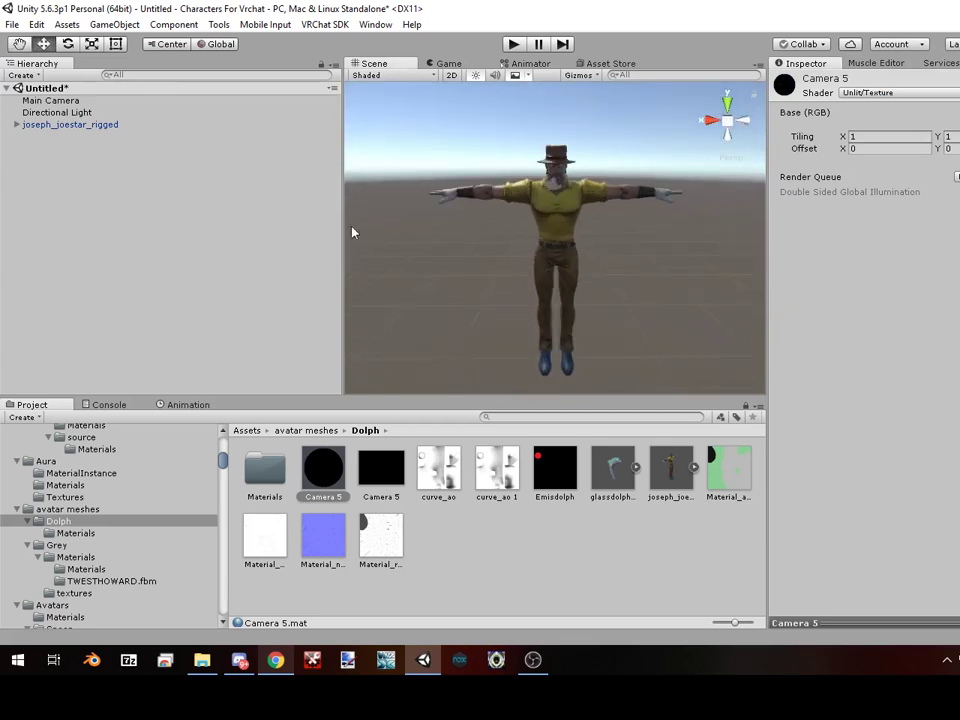
{"action": "left_click", "coordinate": [16, 125]}
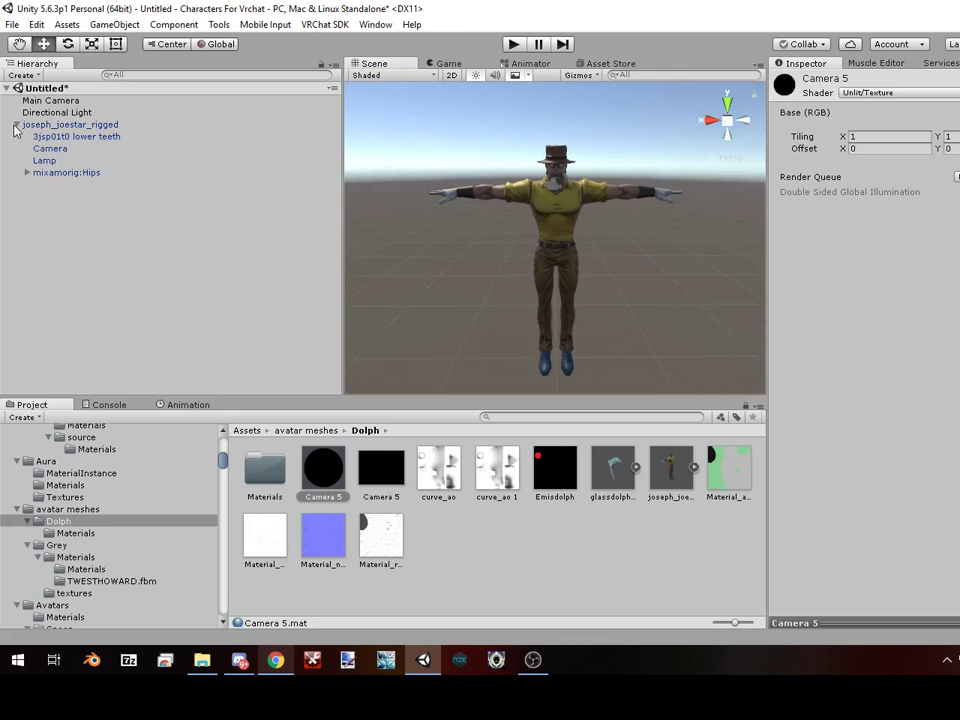
{"action": "left_click", "coordinate": [27, 173]}
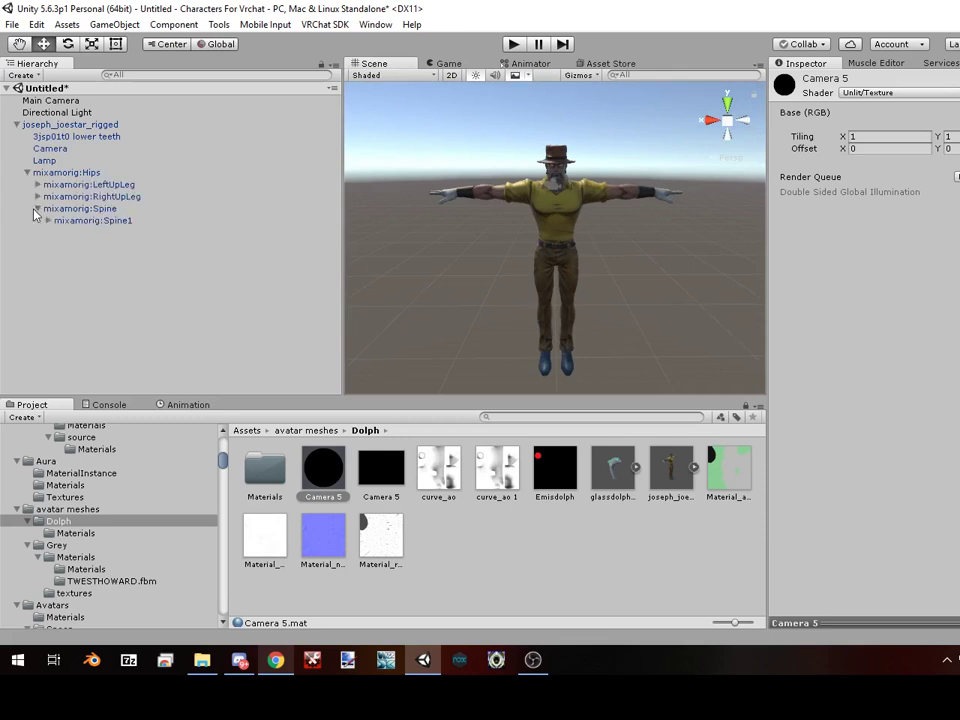
{"action": "right_click", "coordinate": [70, 126]}
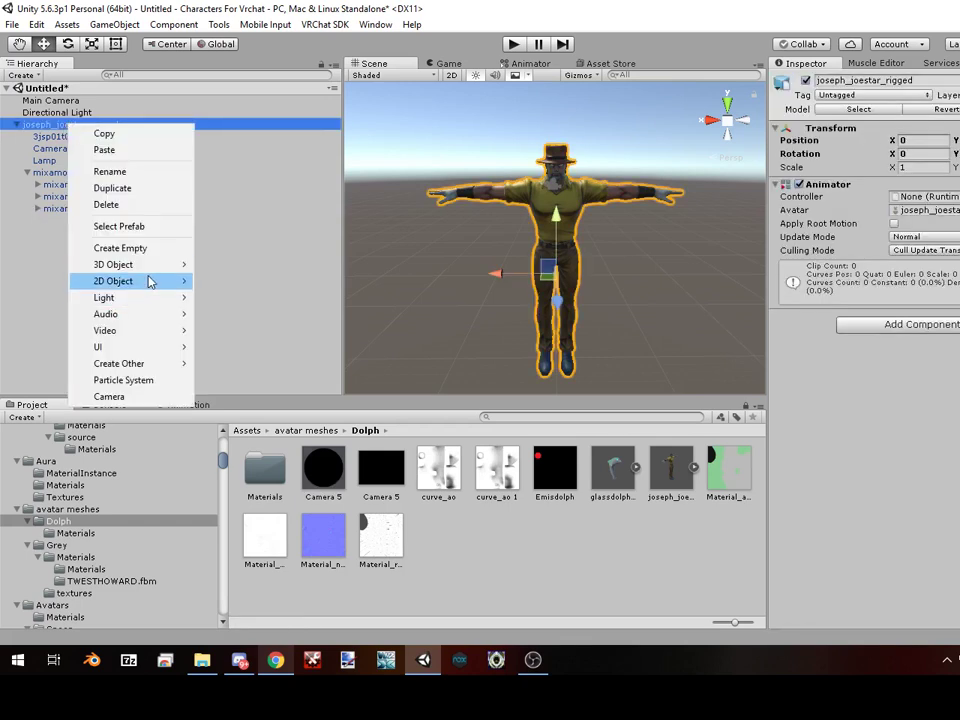
{"action": "mouse_move", "coordinate": [124, 267]}
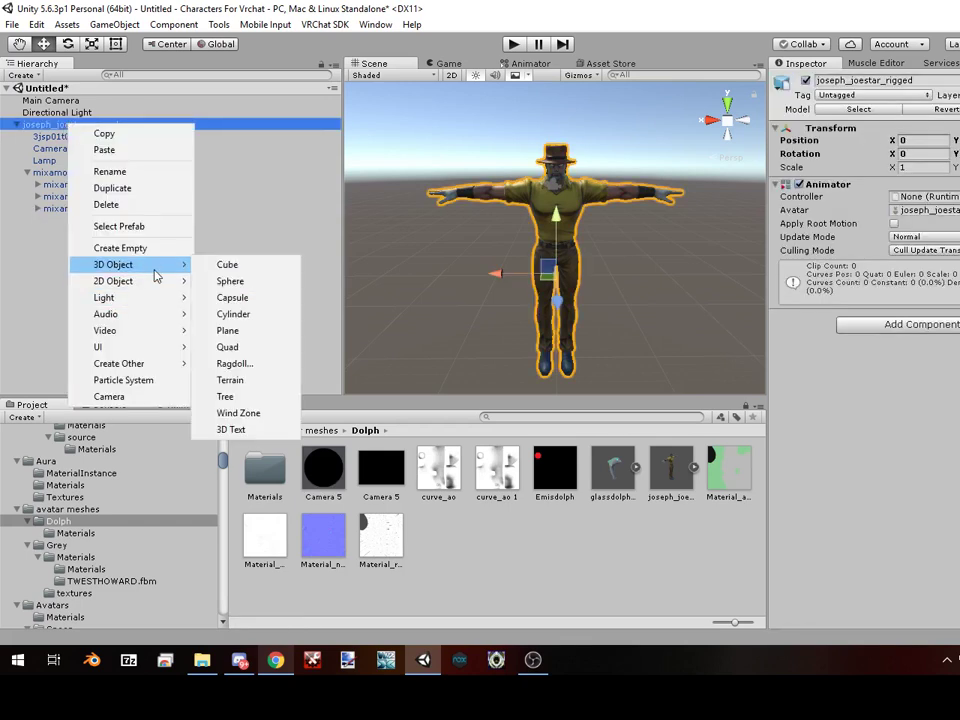
{"action": "left_click", "coordinate": [262, 333]}
Apply the Camera 5 material to the new plane.
{"action": "scroll", "coordinate": [613, 141], "scroll_direction": "down", "scroll_amount": 6}
{"action": "right_click_drag", "start_coordinate": [605, 136], "coordinate": [544, 93]}
{"action": "left_click_drag", "start_coordinate": [548, 95], "coordinate": [525, 166], "text": "alt"}
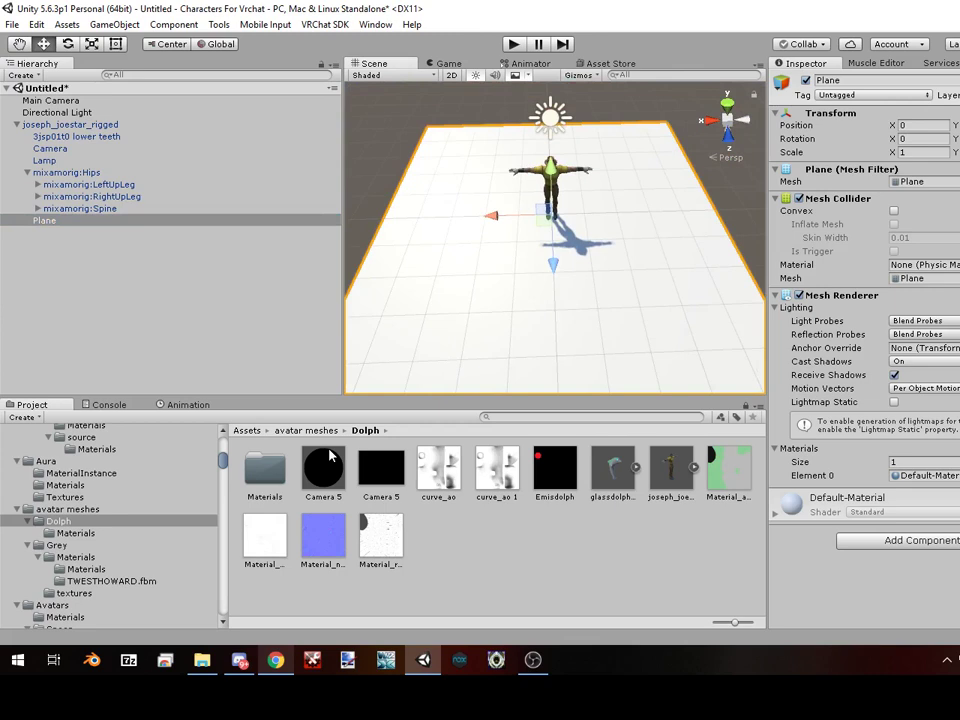
{"action": "left_click_drag", "start_coordinate": [330, 470], "coordinate": [505, 318]}
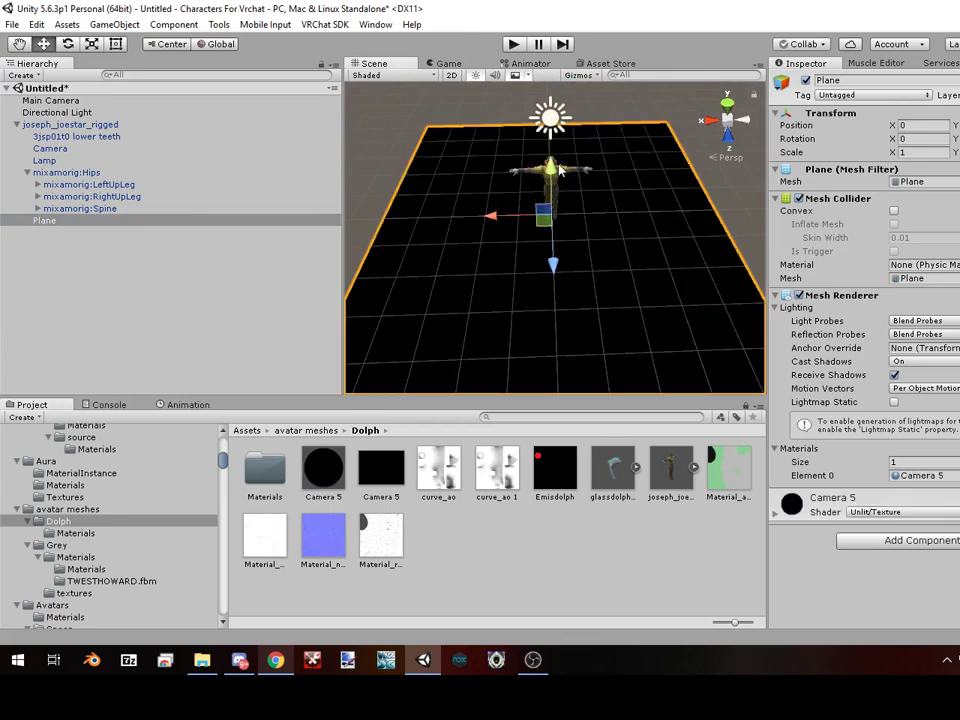
Scale the plane down in length and width, with its X scale at about 0.2.
{"action": "scroll", "coordinate": [560, 170], "scroll_direction": "up", "scroll_amount": 3}
{"action": "left_click", "coordinate": [92, 45]}
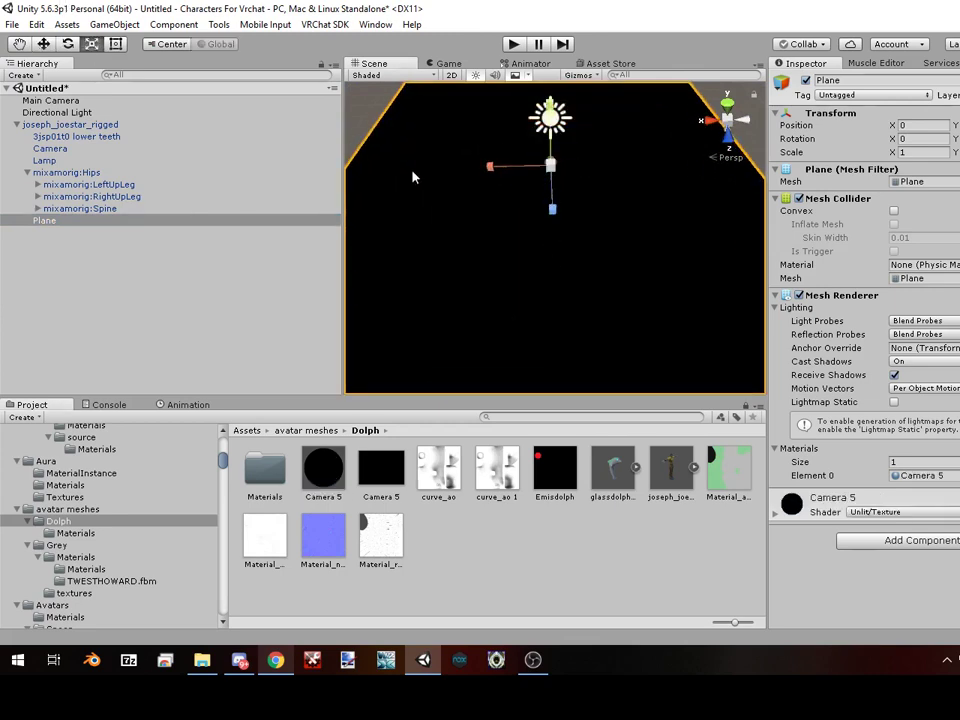
{"action": "left_click_drag", "start_coordinate": [553, 208], "coordinate": [554, 176]}
{"action": "left_click_drag", "start_coordinate": [492, 172], "coordinate": [538, 170]}
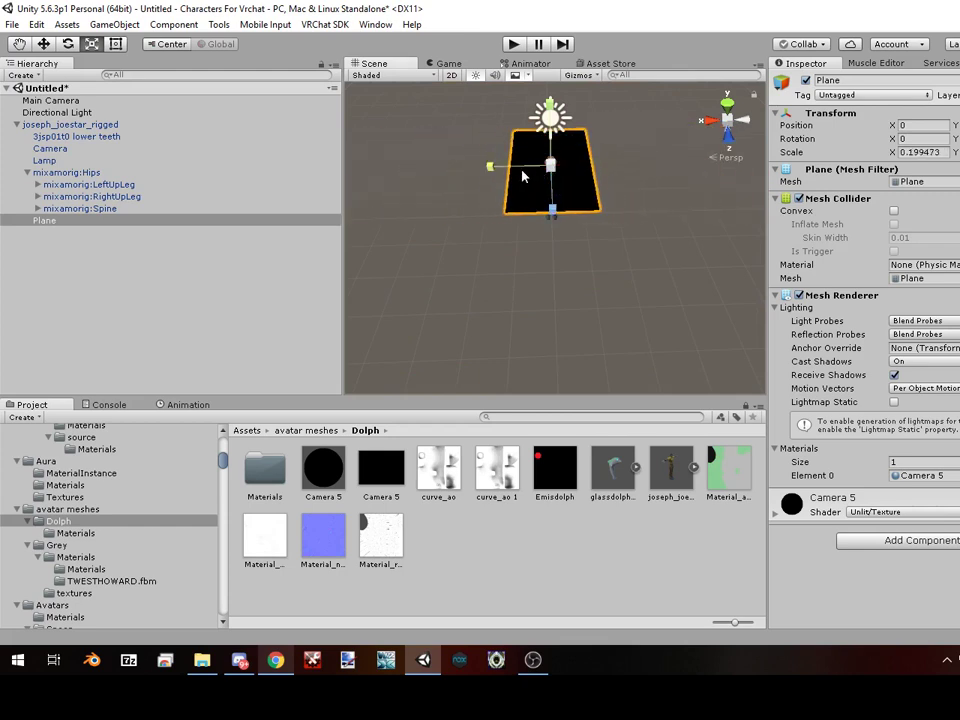
Rotate the plane upright to about 89° around X and move it beside the avatar to about X 1.98.
{"action": "key", "text": "e"}
{"action": "left_click_drag", "start_coordinate": [549, 145], "coordinate": [573, 353]}
{"action": "left_click", "coordinate": [44, 43]}
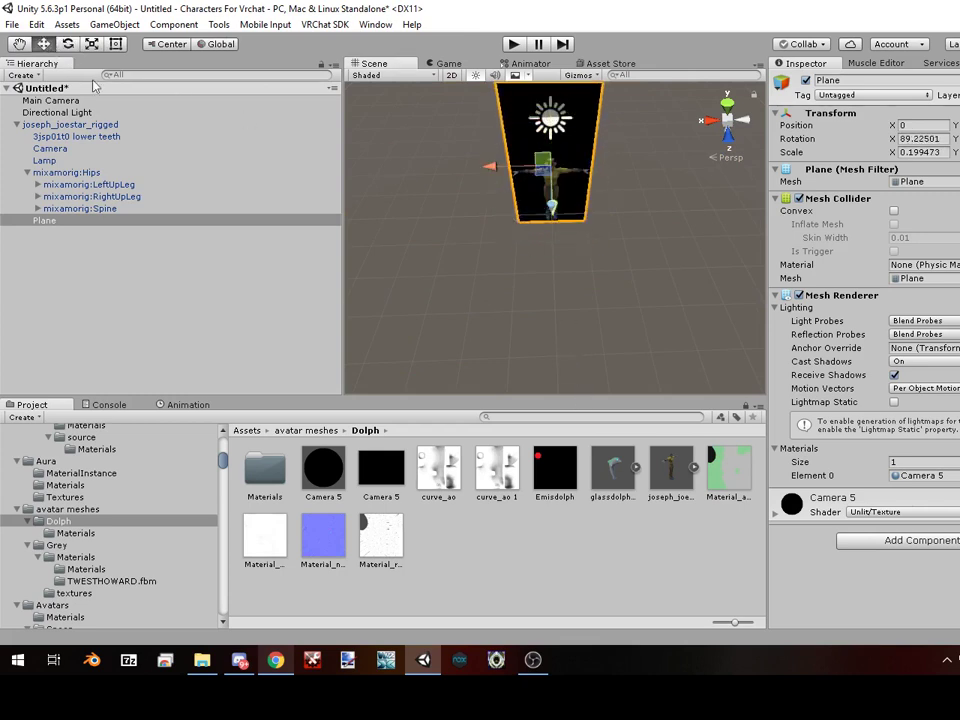
{"action": "key", "text": "f"}
{"action": "left_click_drag", "start_coordinate": [491, 242], "coordinate": [368, 247]}
Place the glassdolphins model from the Dolph folder into the scene near the plane.
{"action": "right_click_drag", "start_coordinate": [500, 350], "coordinate": [455, 385]}
{"action": "scroll", "coordinate": [568, 285], "scroll_direction": "down", "scroll_amount": 3}
{"action": "left_click_drag", "start_coordinate": [567, 289], "coordinate": [587, 346], "text": "alt"}
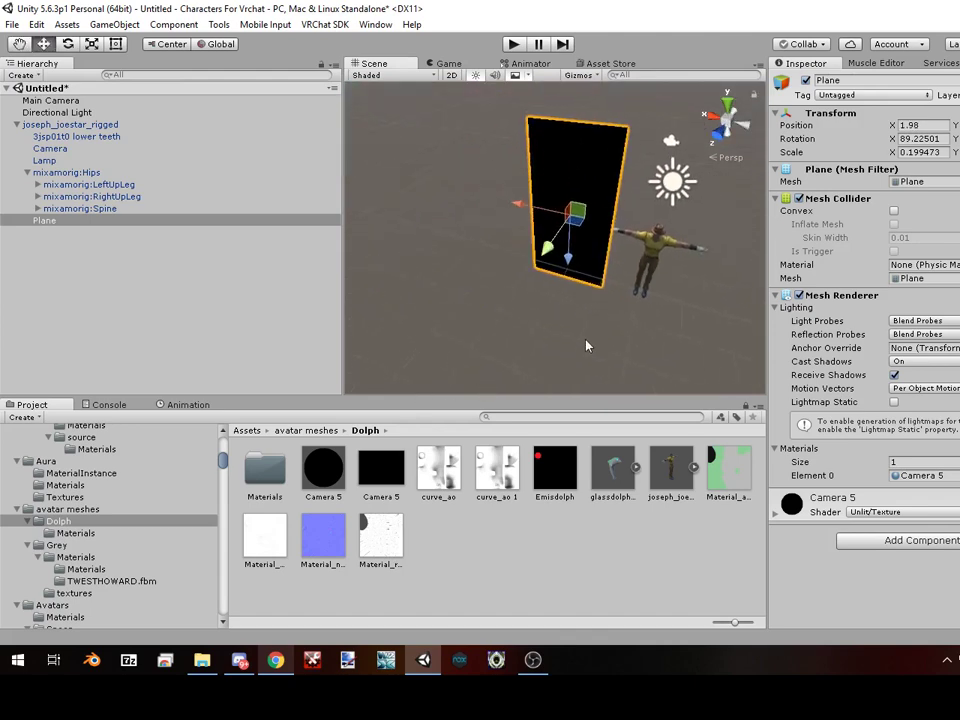
{"action": "left_click_drag", "start_coordinate": [612, 488], "coordinate": [512, 356]}
{"action": "right_click_drag", "start_coordinate": [512, 356], "coordinate": [470, 360]}
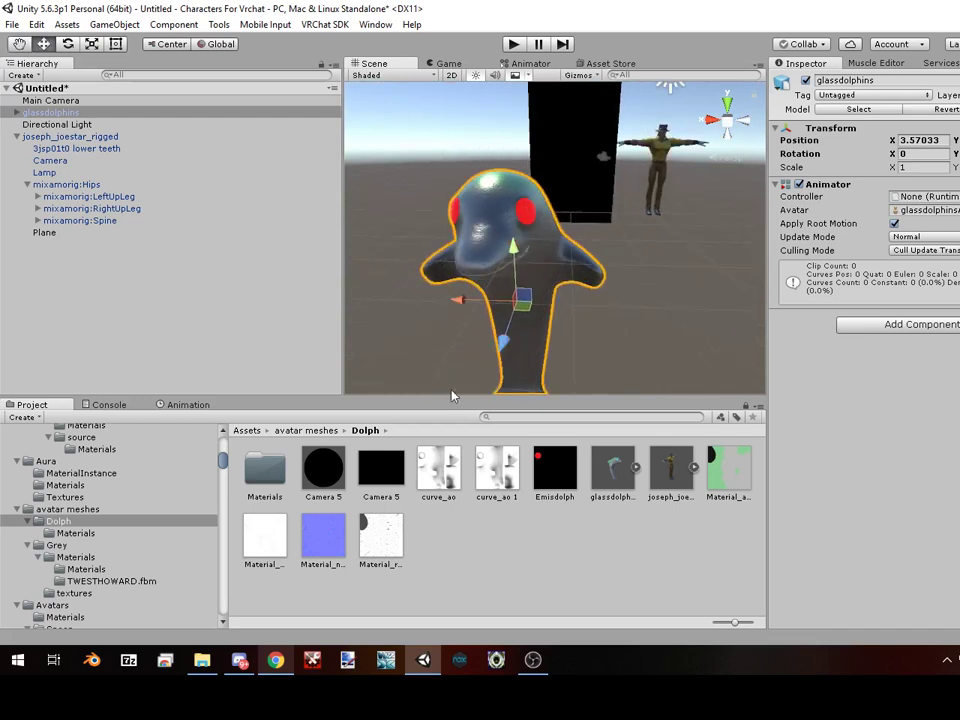
Reposition the glassdolphins model in the open area in front of the avatar and the plane.
{"action": "left_click_drag", "start_coordinate": [503, 347], "coordinate": [484, 419]}
{"action": "scroll", "coordinate": [520, 323], "scroll_direction": "down", "scroll_amount": 3}
{"action": "scroll", "coordinate": [474, 334], "scroll_direction": "down", "scroll_amount": 2}
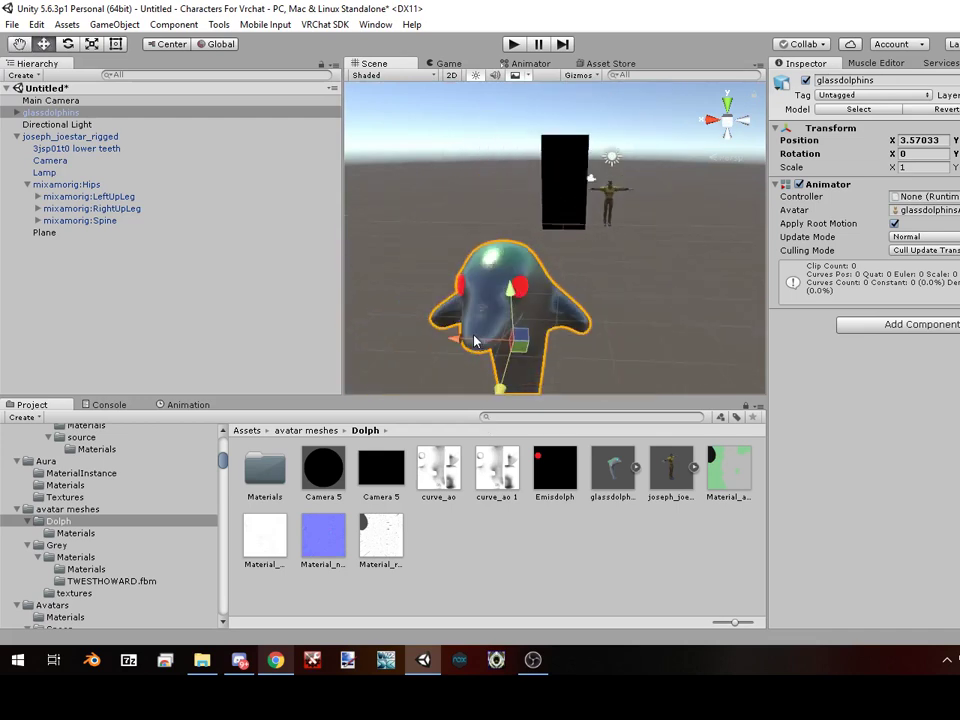
{"action": "left_click_drag", "start_coordinate": [473, 334], "coordinate": [493, 332]}
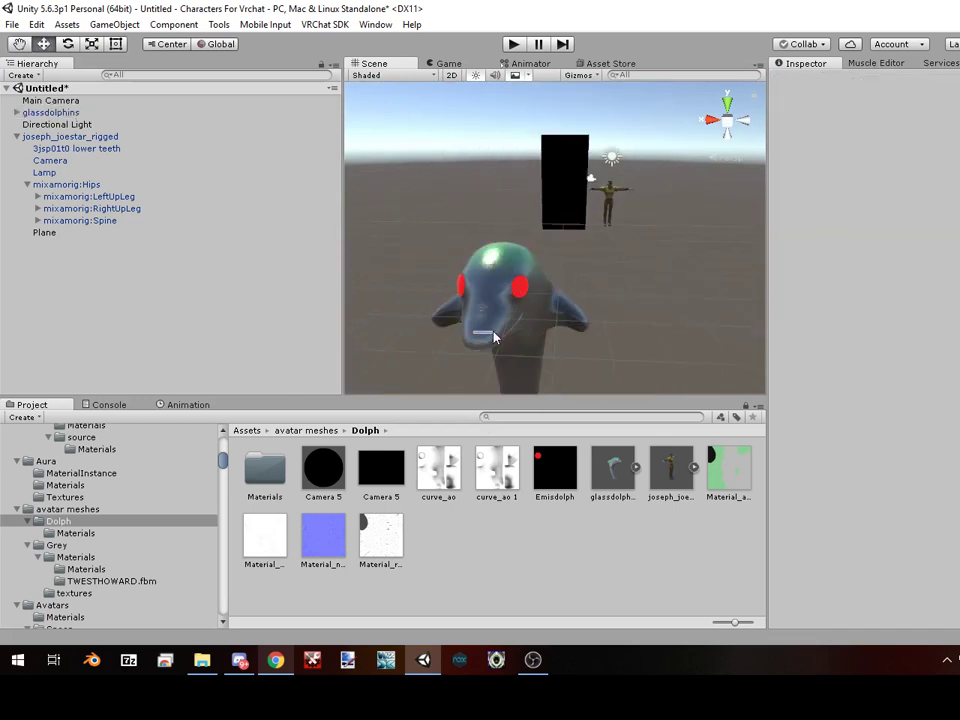
{"action": "left_click", "coordinate": [35, 113]}
{"action": "left_click_drag", "start_coordinate": [497, 388], "coordinate": [573, 207]}
{"action": "left_click_drag", "start_coordinate": [511, 264], "coordinate": [499, 265]}
Add a new camera as a child of the joseph_joestar_rigged avatar.
{"action": "middle_click_drag", "start_coordinate": [665, 221], "coordinate": [585, 286]}
{"action": "scroll", "coordinate": [538, 272], "scroll_direction": "up", "scroll_amount": 8}
{"action": "double_click", "coordinate": [70, 136]}
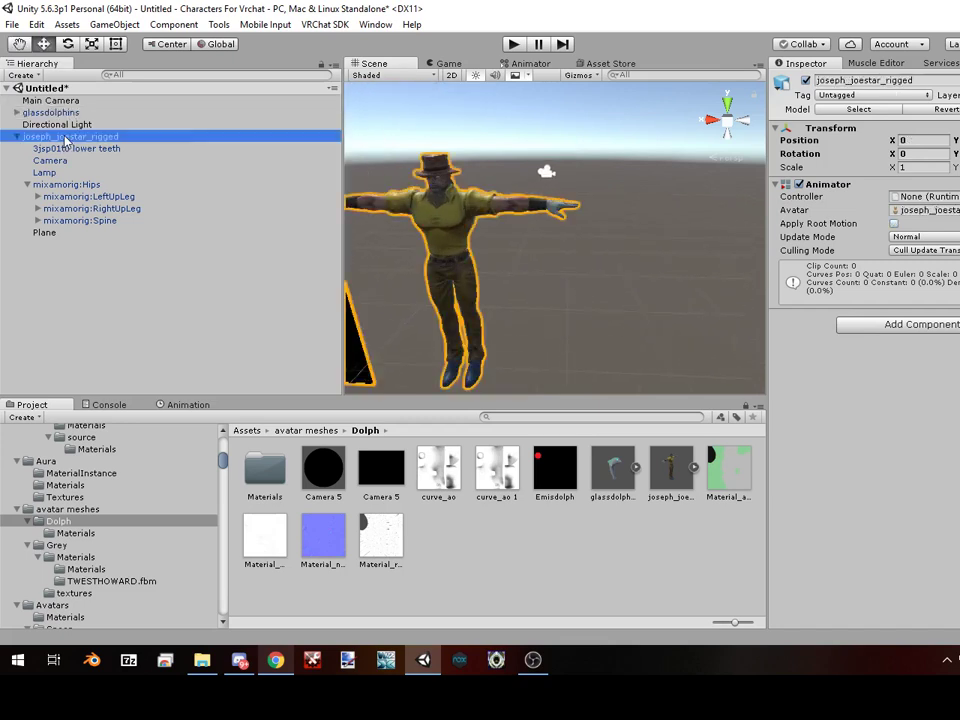
{"action": "right_click", "coordinate": [63, 136]}
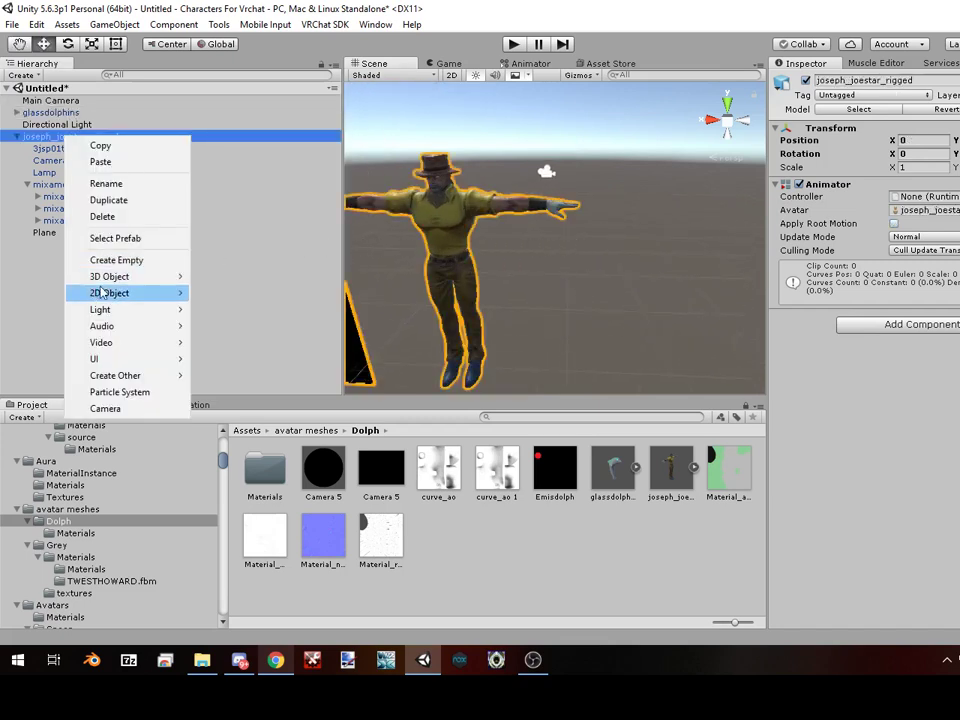
{"action": "mouse_move", "coordinate": [120, 296]}
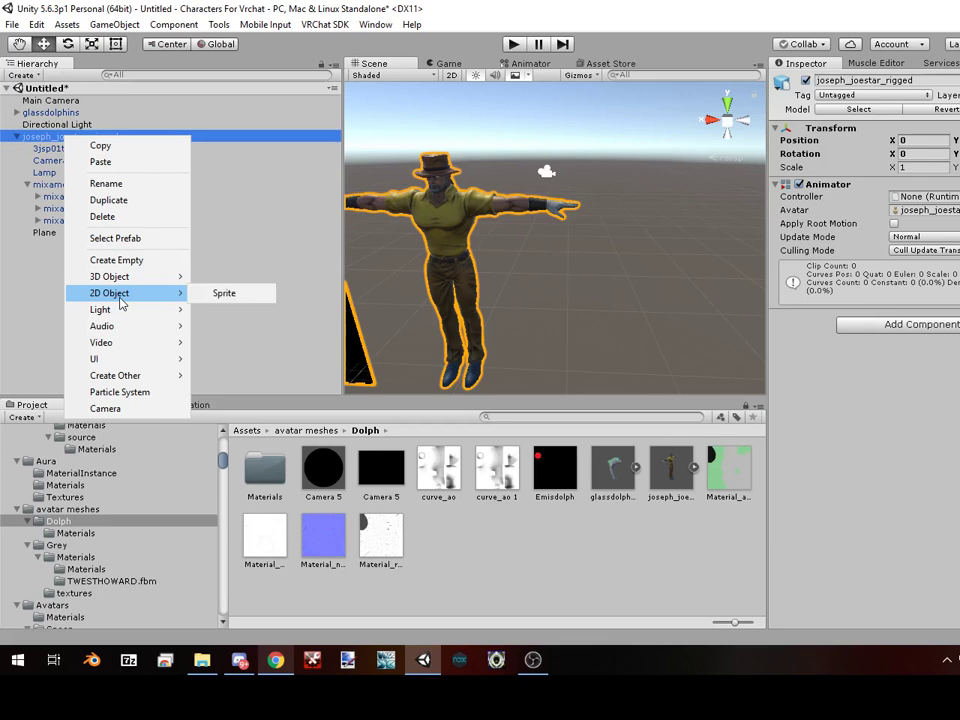
{"action": "mouse_move", "coordinate": [143, 280]}
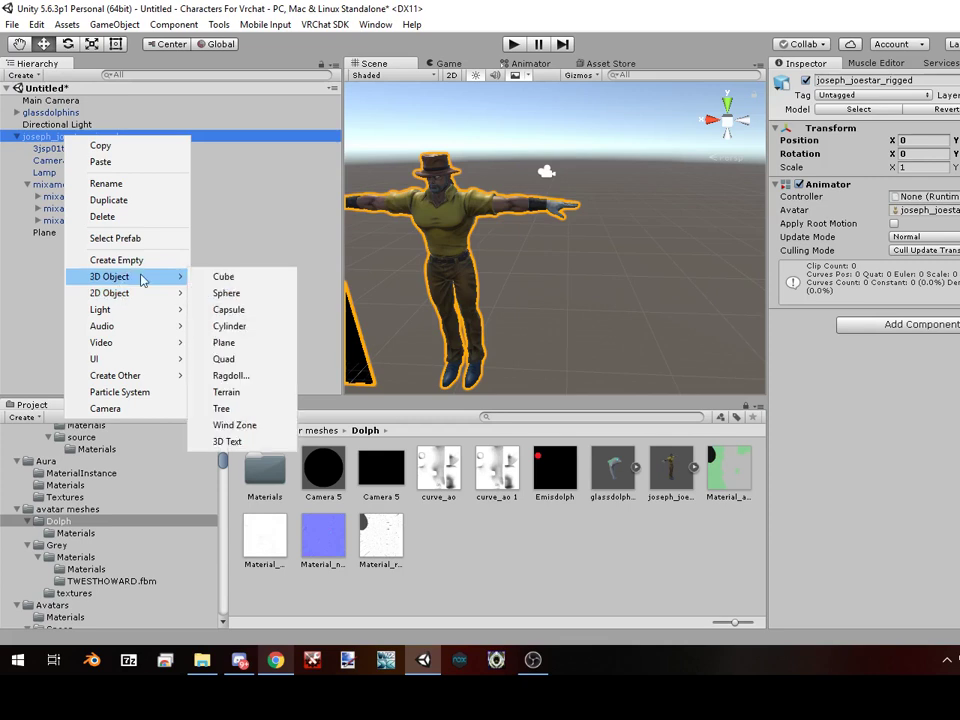
{"action": "left_click", "coordinate": [120, 409]}
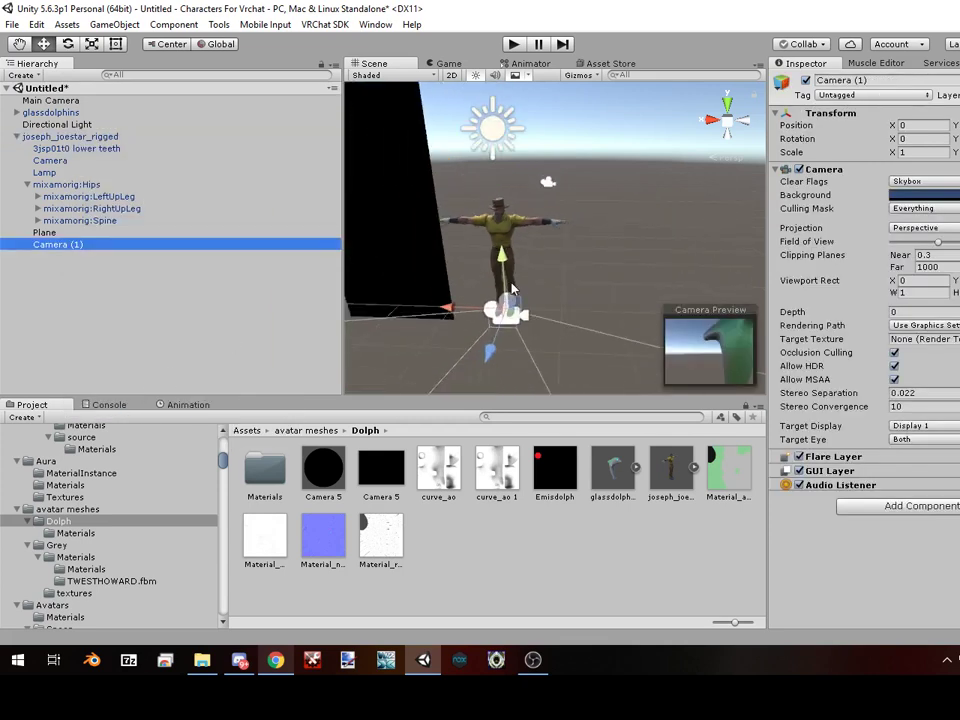
Move the new Camera (1) sideways in front of the plane, to about X 2.14.
{"action": "scroll", "coordinate": [513, 289], "scroll_direction": "down", "scroll_amount": 4}
{"action": "middle_click_drag", "start_coordinate": [513, 289], "coordinate": [550, 281]}
{"action": "scroll", "coordinate": [550, 281], "scroll_direction": "up", "scroll_amount": 6}
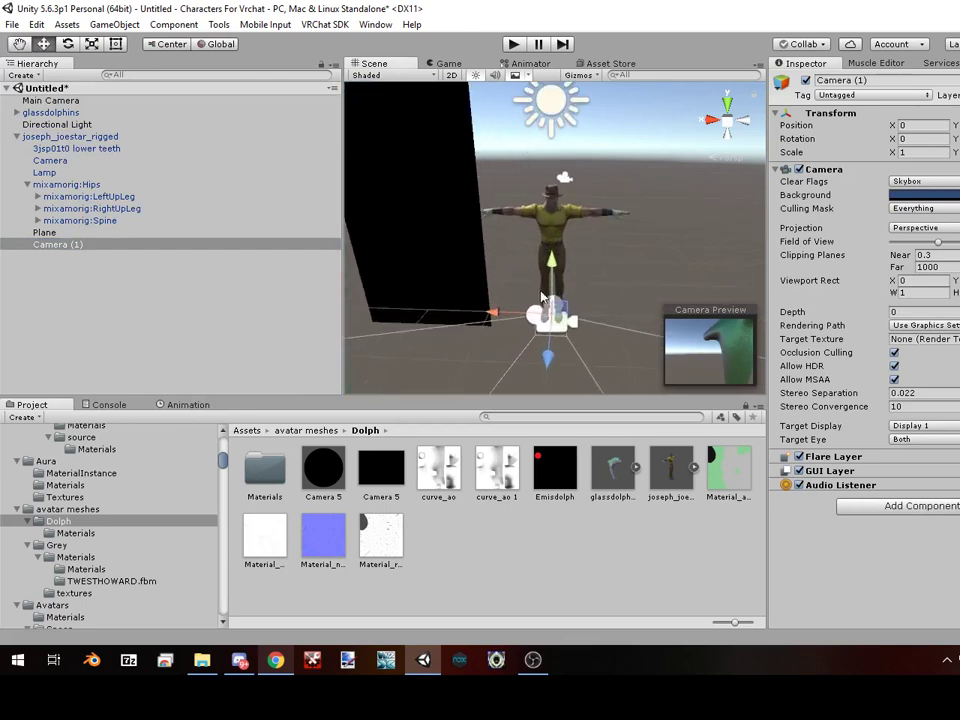
{"action": "left_click", "coordinate": [462, 307]}
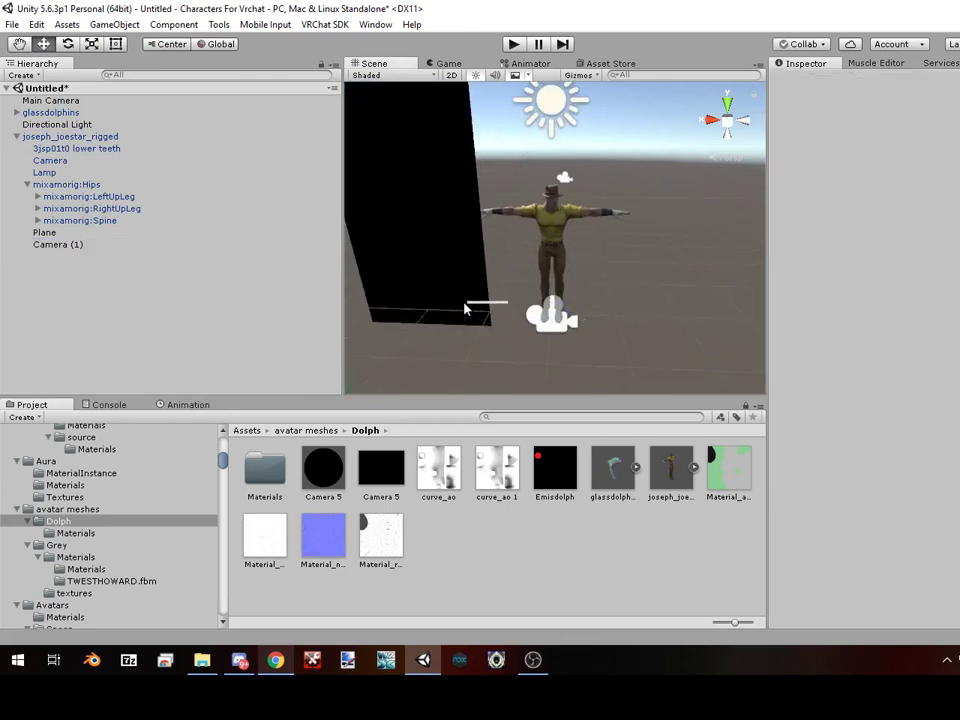
{"action": "left_click", "coordinate": [60, 245]}
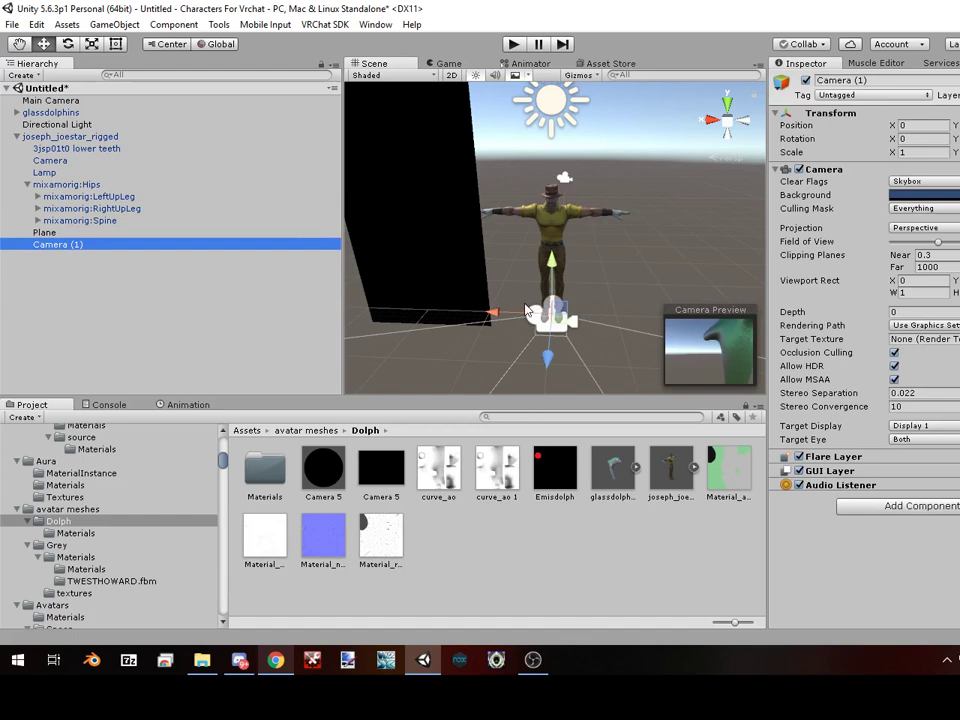
{"action": "left_click_drag", "start_coordinate": [491, 312], "coordinate": [371, 293]}
{"action": "scroll", "coordinate": [440, 297], "scroll_direction": "down", "scroll_amount": 4}
{"action": "middle_click_drag", "start_coordinate": [440, 297], "coordinate": [508, 300]}
{"action": "scroll", "coordinate": [508, 300], "scroll_direction": "up", "scroll_amount": 3}
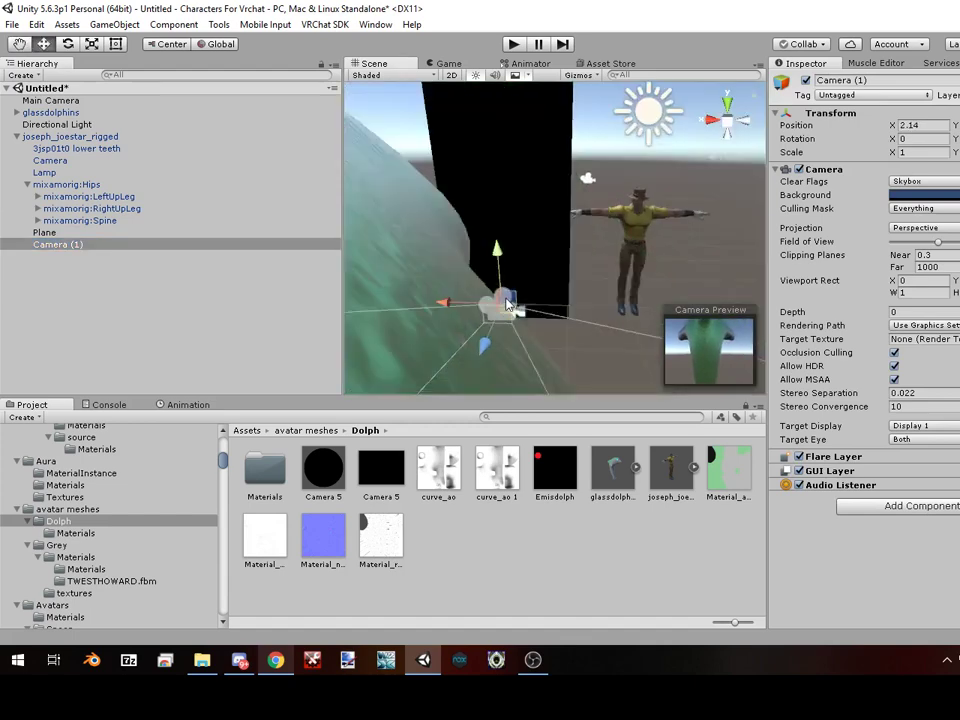
{"action": "left_click_drag", "start_coordinate": [507, 305], "coordinate": [490, 218], "text": "alt"}
{"action": "right_click_drag", "start_coordinate": [489, 218], "coordinate": [414, 242]}
{"action": "middle_click_drag", "start_coordinate": [530, 185], "coordinate": [456, 289]}
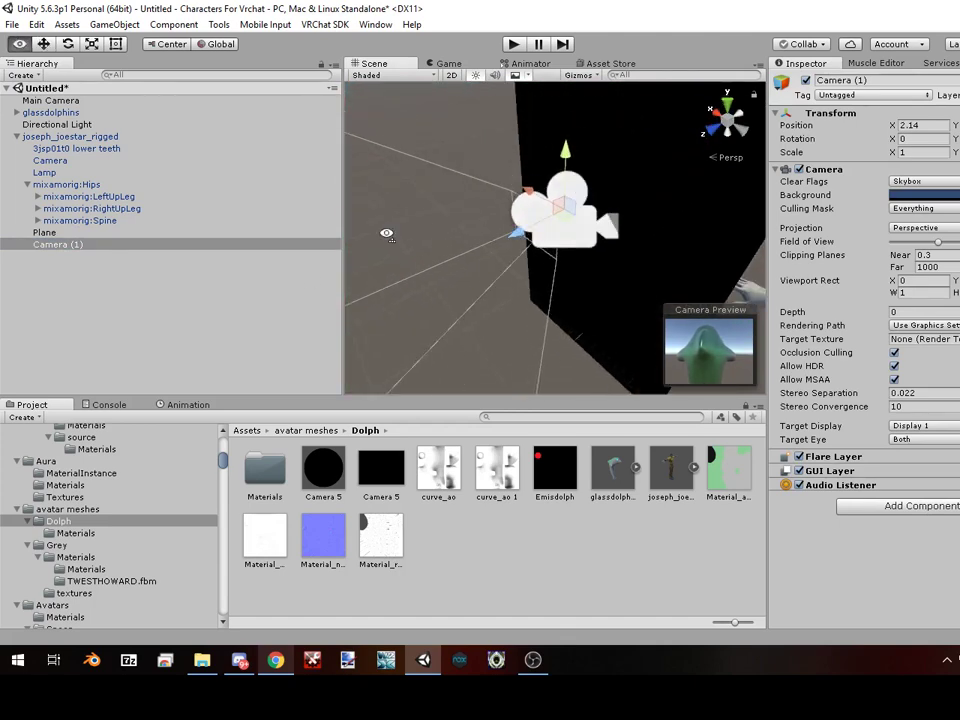
{"action": "left_click_drag", "start_coordinate": [384, 232], "coordinate": [549, 233], "text": "alt"}
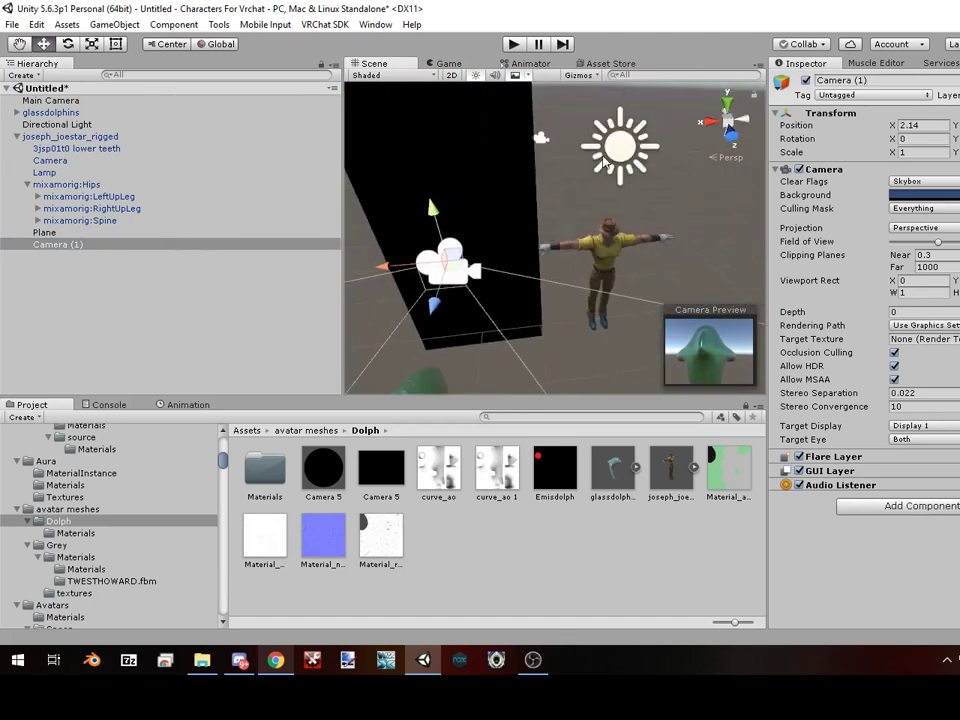
Parent Camera (1) and the Plane to the mixamorig:RightHand bone of the avatar's skeleton.
{"action": "left_click", "coordinate": [38, 221]}
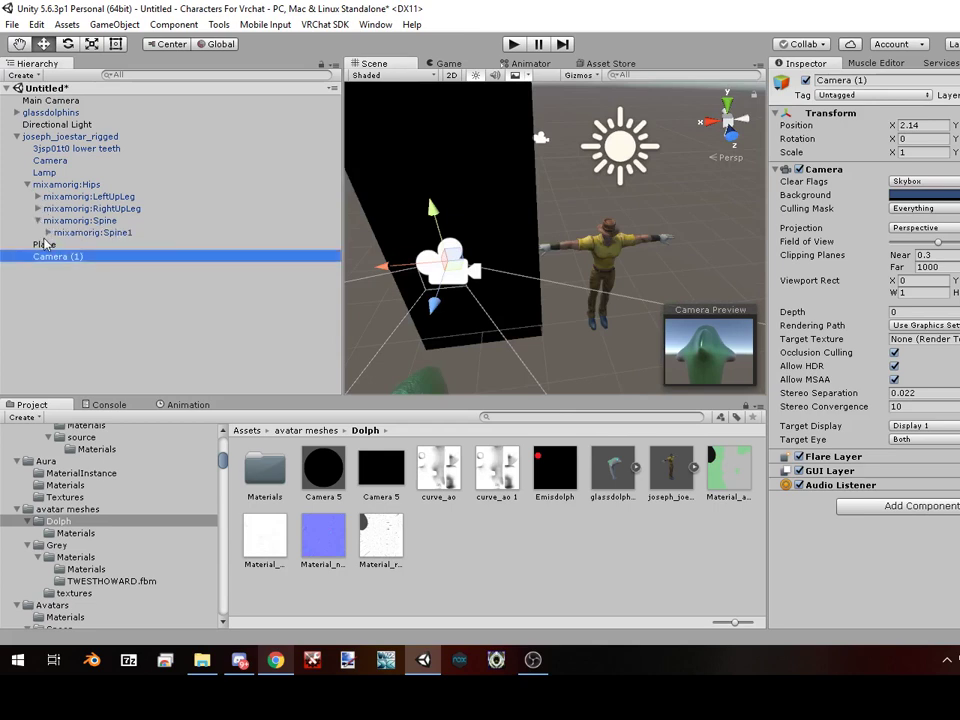
{"action": "left_click", "coordinate": [48, 232]}
{"action": "left_click", "coordinate": [58, 245]}
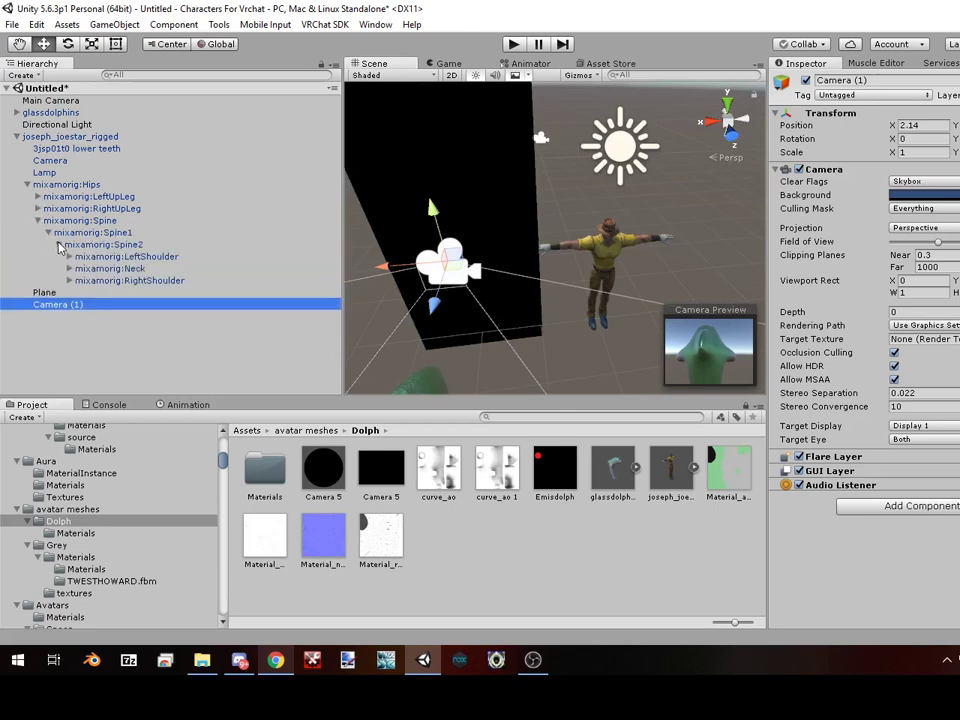
{"action": "left_click", "coordinate": [69, 281]}
{"action": "left_click", "coordinate": [80, 293]}
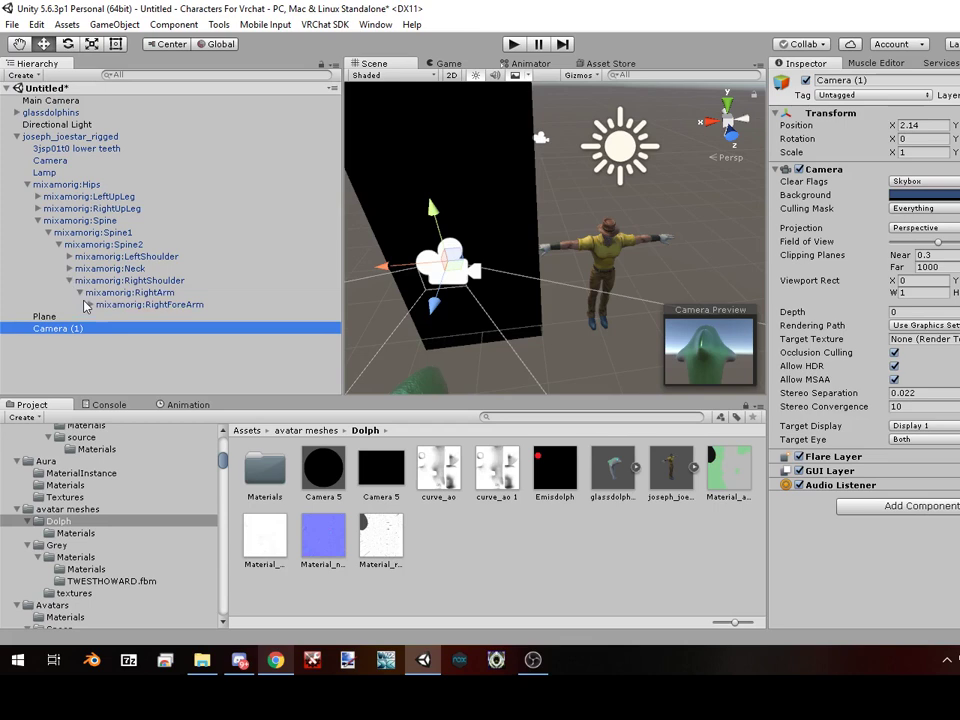
{"action": "left_click", "coordinate": [90, 305]}
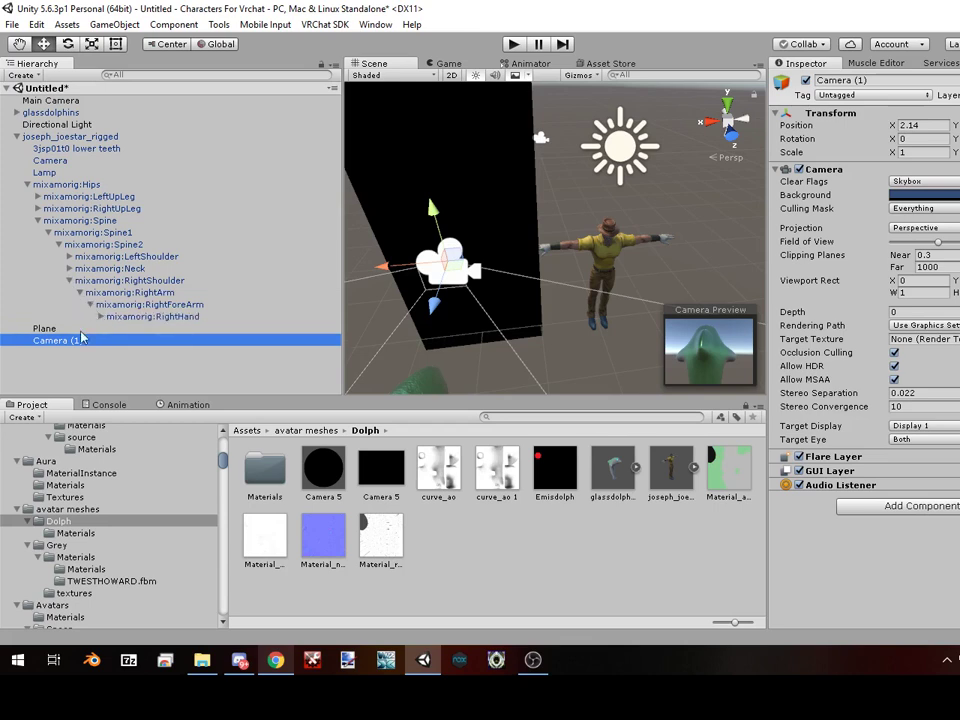
{"action": "left_click_drag", "start_coordinate": [79, 344], "coordinate": [150, 318]}
{"action": "left_click_drag", "start_coordinate": [62, 388], "coordinate": [148, 307]}
Examine the placement of the plane and camera relative to the avatar from several angles.
{"action": "scroll", "coordinate": [574, 219], "scroll_direction": "down", "scroll_amount": 3}
{"action": "right_click_drag", "start_coordinate": [575, 220], "coordinate": [530, 197]}
{"action": "middle_click_drag", "start_coordinate": [495, 268], "coordinate": [461, 188]}
{"action": "scroll", "coordinate": [461, 188], "scroll_direction": "up", "scroll_amount": 5}
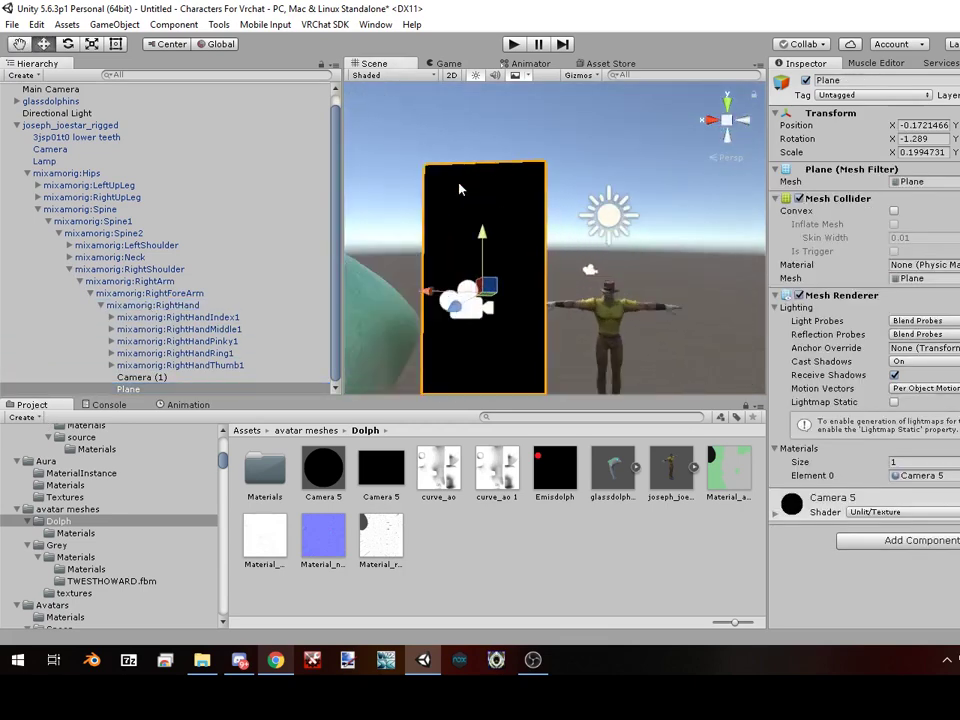
{"action": "right_click_drag", "start_coordinate": [461, 190], "coordinate": [430, 285]}
{"action": "middle_click_drag", "start_coordinate": [428, 240], "coordinate": [438, 255]}
{"action": "right_click_drag", "start_coordinate": [438, 252], "coordinate": [395, 258]}
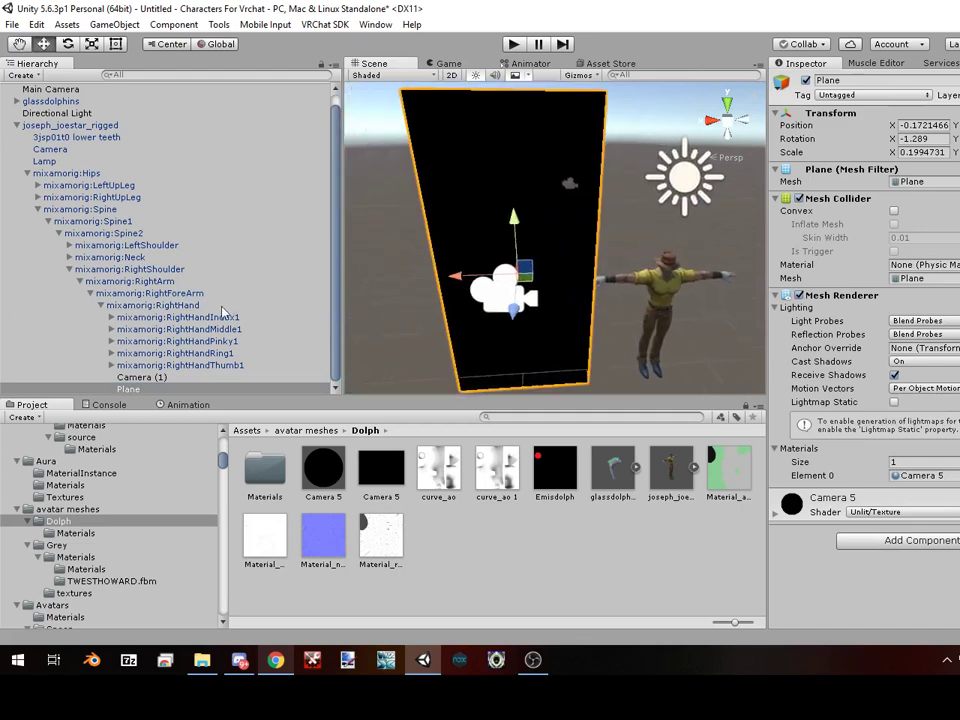
Remove the Flare Layer, GUI Layer and Audio Listener components from Camera (1).
{"action": "left_click", "coordinate": [141, 378]}
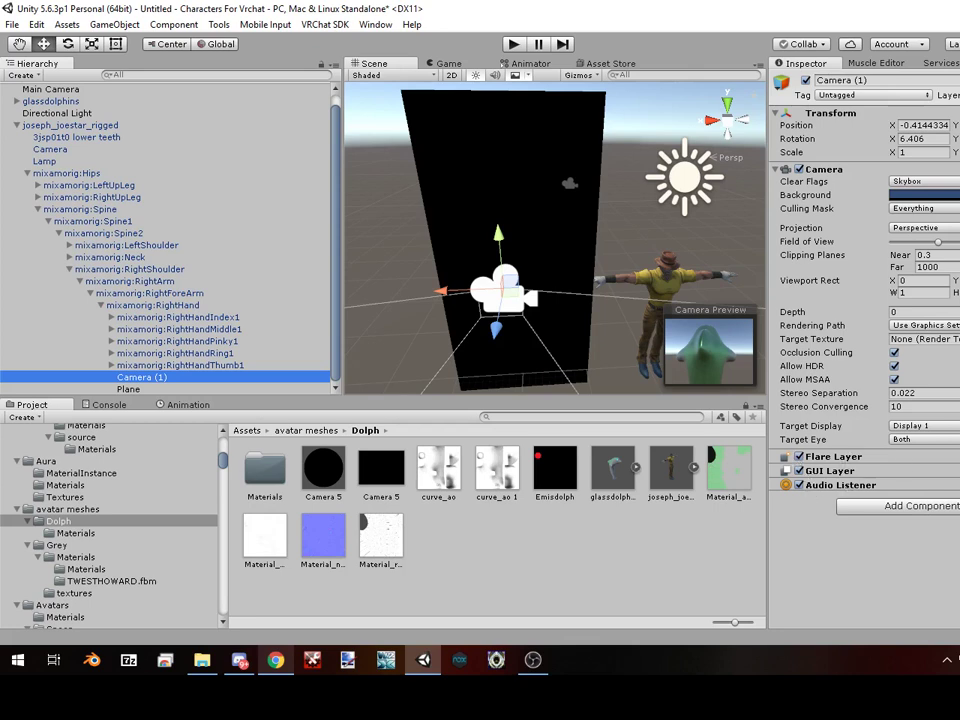
{"action": "right_click", "coordinate": [930, 458]}
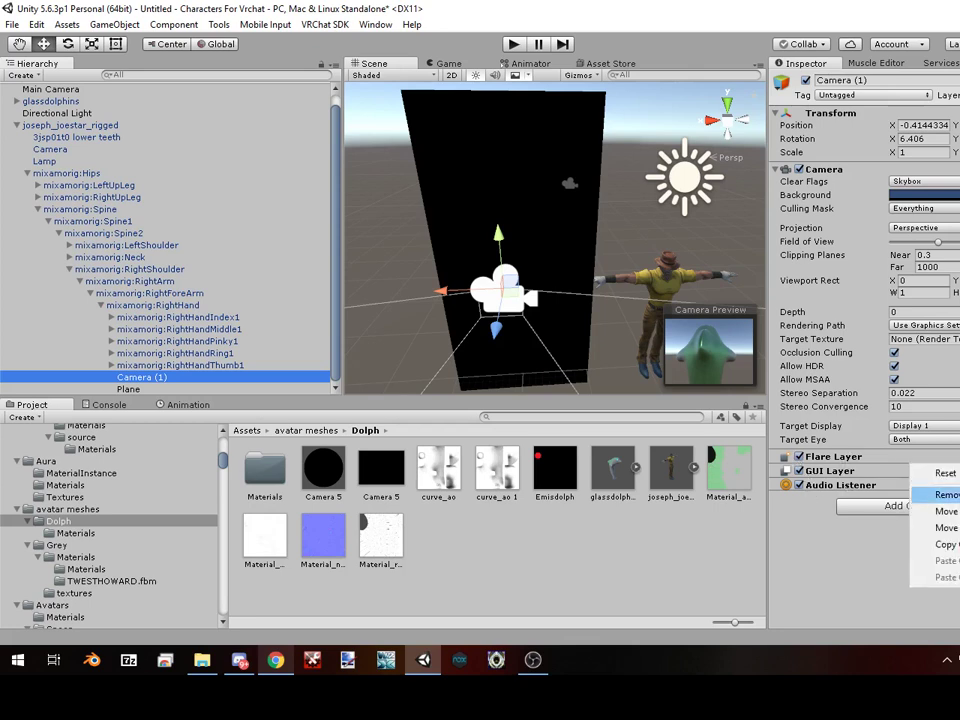
{"action": "left_click", "coordinate": [945, 493]}
{"action": "right_click", "coordinate": [910, 459]}
{"action": "left_click", "coordinate": [945, 494]}
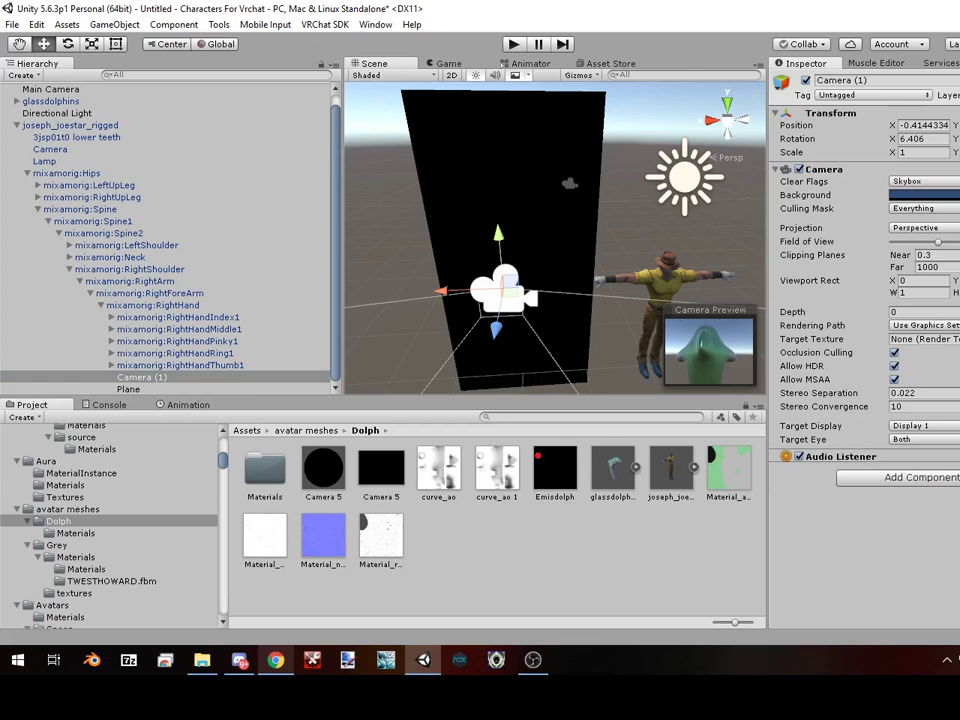
{"action": "right_click", "coordinate": [870, 457]}
{"action": "left_click", "coordinate": [890, 493]}
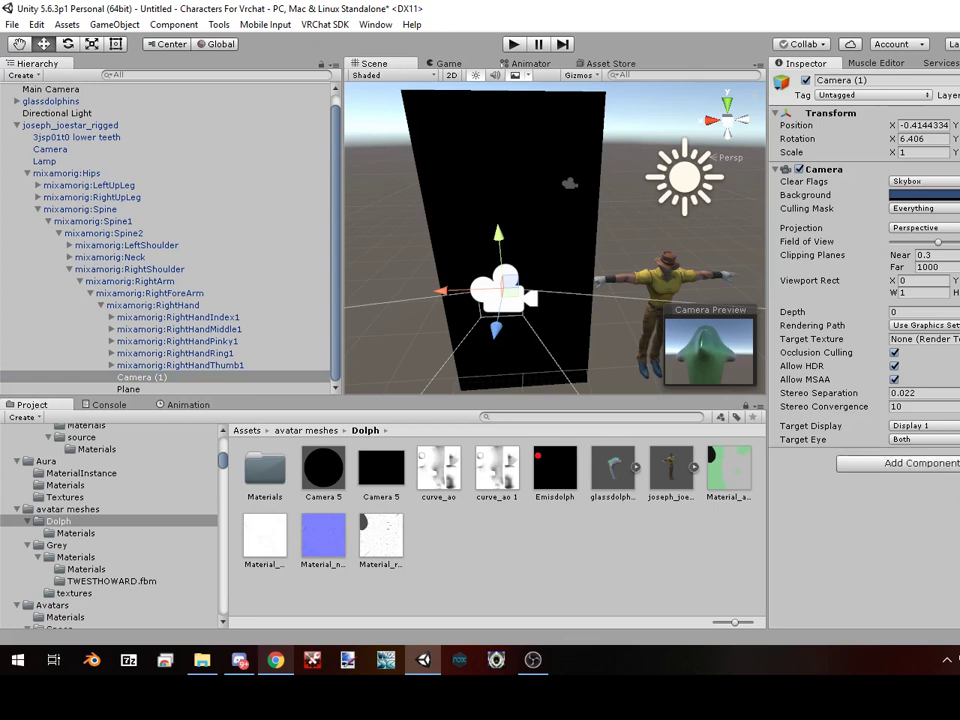
Assign the Camera 5 render texture as the Target Texture of Camera (1).
{"action": "right_click_drag", "start_coordinate": [590, 327], "coordinate": [585, 221]}
{"action": "right_click_drag", "start_coordinate": [585, 294], "coordinate": [565, 360]}
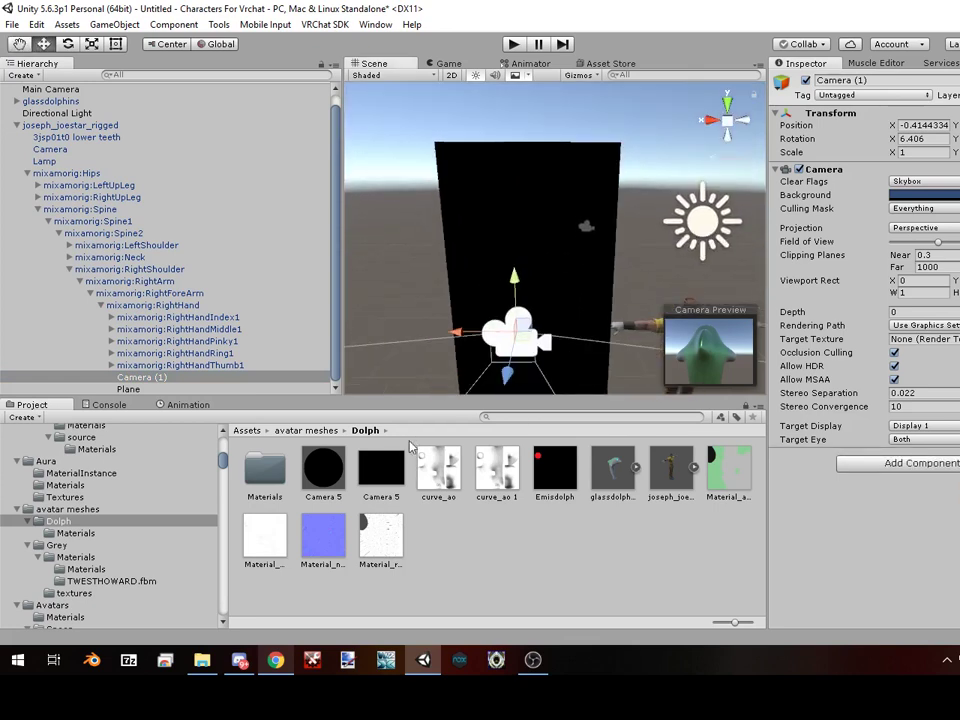
{"action": "left_click_drag", "start_coordinate": [380, 487], "coordinate": [925, 339]}
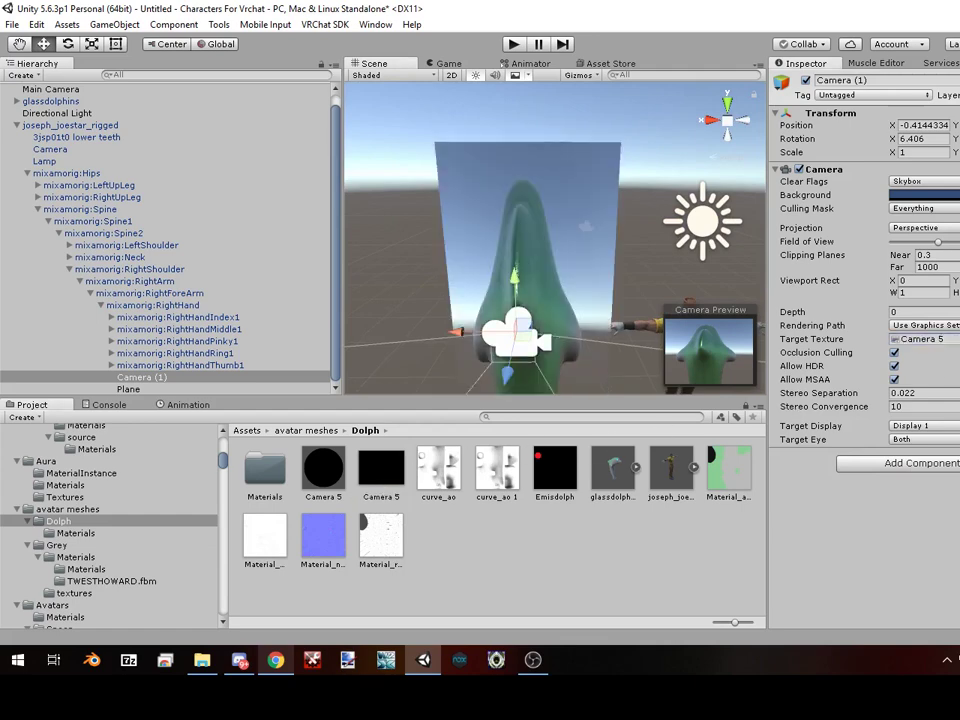
Examine the camera picture on the plane and its alignment with the dolphin model from several angles and distances.
{"action": "scroll", "coordinate": [553, 268], "scroll_direction": "up", "scroll_amount": 3}
{"action": "right_click_drag", "start_coordinate": [553, 268], "coordinate": [545, 372]}
{"action": "scroll", "coordinate": [583, 264], "scroll_direction": "up", "scroll_amount": 3}
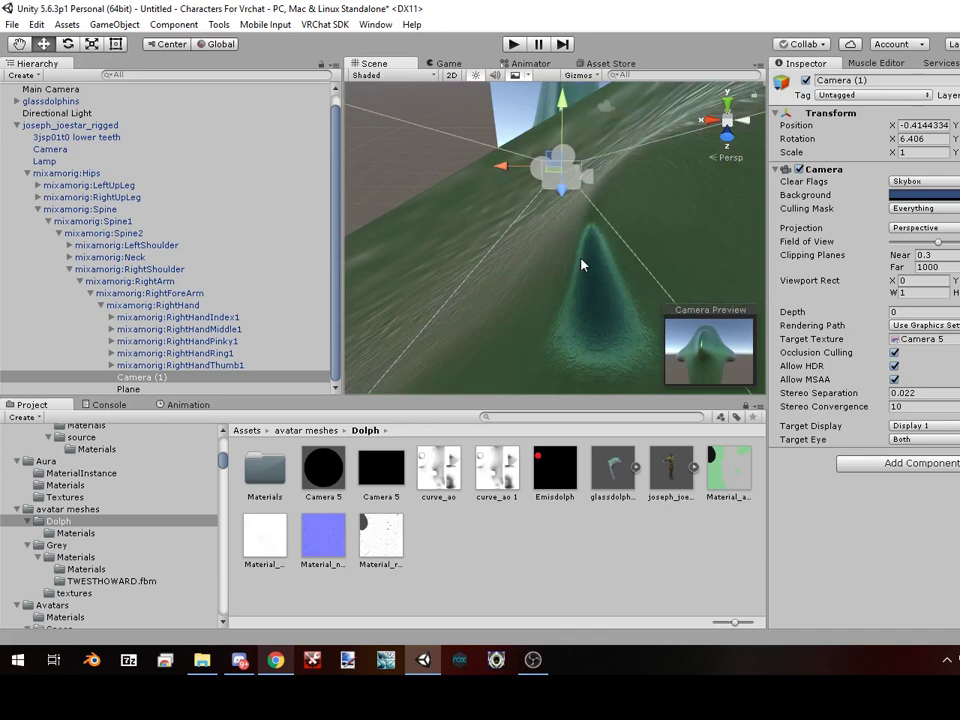
{"action": "right_click_drag", "start_coordinate": [583, 264], "coordinate": [574, 289]}
{"action": "middle_click_drag", "start_coordinate": [574, 289], "coordinate": [574, 321]}
{"action": "right_click_drag", "start_coordinate": [574, 321], "coordinate": [546, 272]}
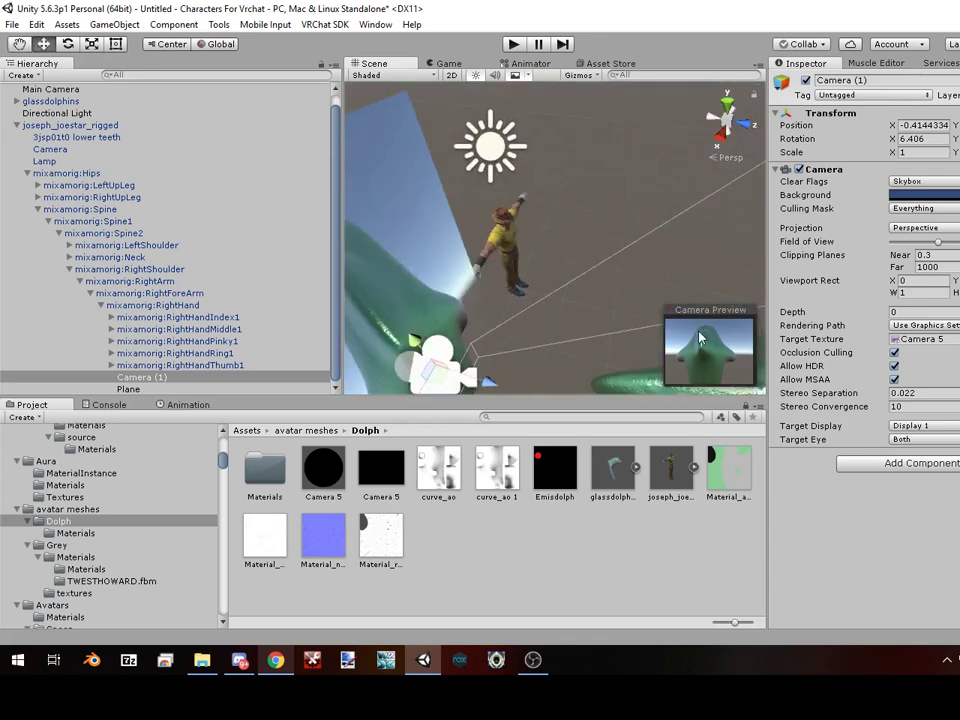
{"action": "scroll", "coordinate": [546, 272], "scroll_direction": "down", "scroll_amount": 1}
{"action": "middle_click_drag", "start_coordinate": [546, 272], "coordinate": [553, 165]}
{"action": "right_click_drag", "start_coordinate": [553, 165], "coordinate": [525, 120]}
{"action": "middle_click_drag", "start_coordinate": [547, 208], "coordinate": [521, 180]}
{"action": "scroll", "coordinate": [549, 235], "scroll_direction": "up", "scroll_amount": 3}
{"action": "right_click_drag", "start_coordinate": [551, 238], "coordinate": [508, 232]}
{"action": "scroll", "coordinate": [555, 257], "scroll_direction": "down", "scroll_amount": 2}
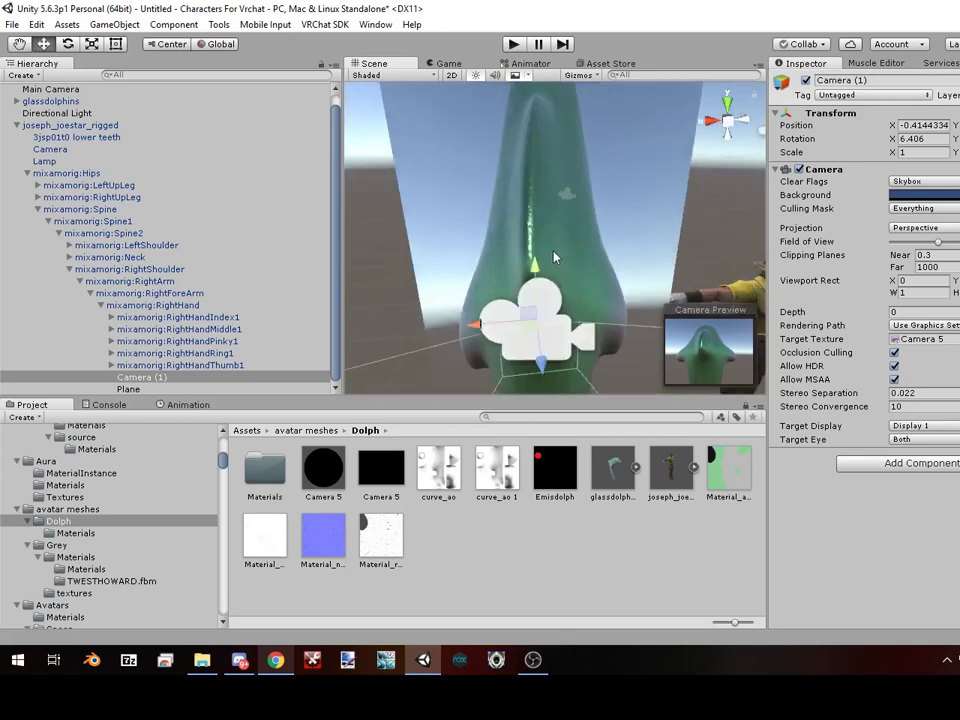
{"action": "middle_click_drag", "start_coordinate": [555, 257], "coordinate": [486, 299]}
{"action": "right_click_drag", "start_coordinate": [485, 299], "coordinate": [424, 295]}
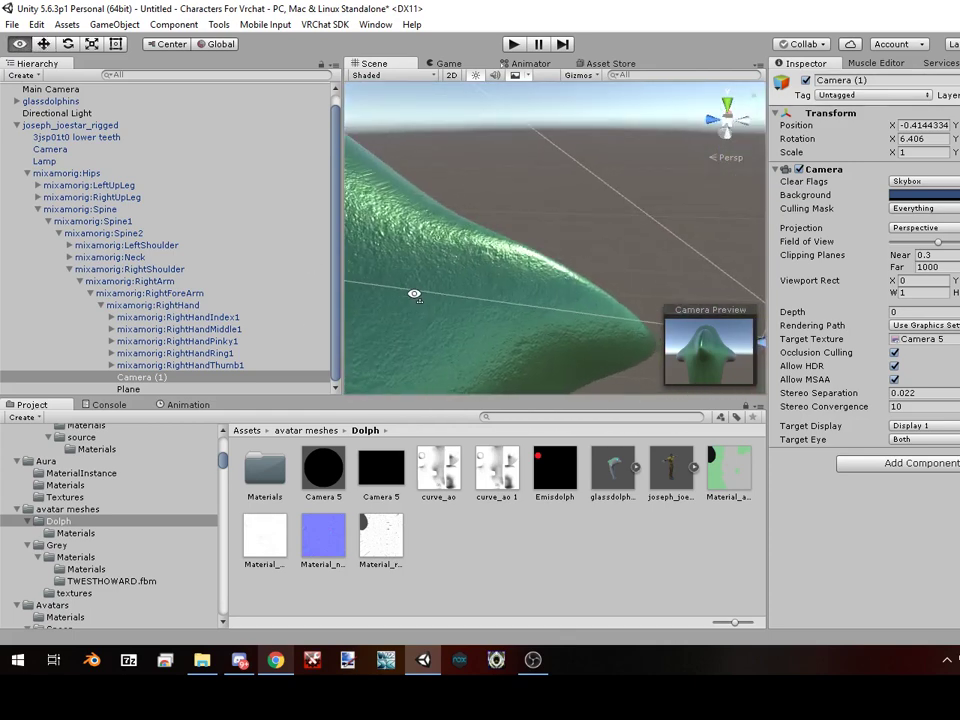
{"action": "right_click_drag", "start_coordinate": [414, 294], "coordinate": [321, 309]}
{"action": "right_click_drag", "start_coordinate": [392, 302], "coordinate": [625, 290]}
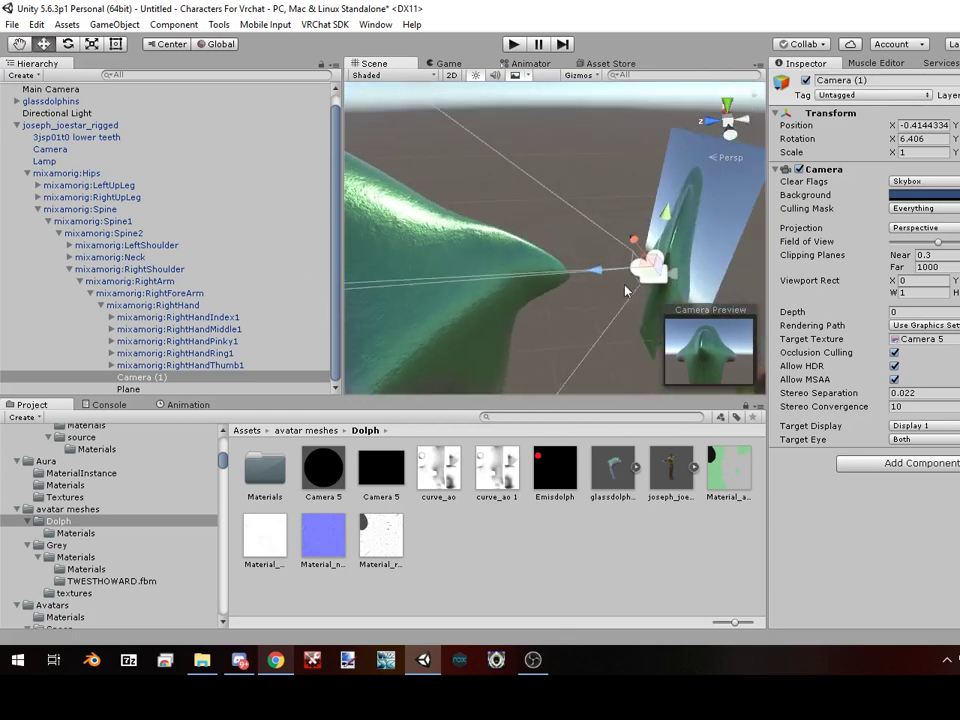
{"action": "left_click_drag", "start_coordinate": [626, 291], "coordinate": [316, 316], "text": "alt"}
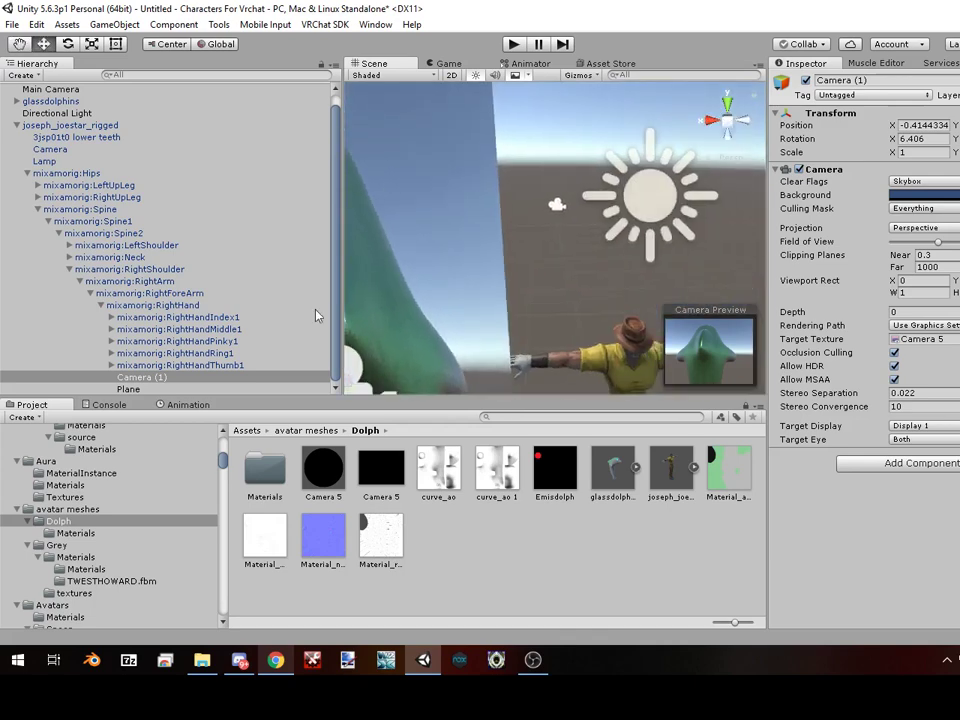
{"action": "scroll", "coordinate": [490, 291], "scroll_direction": "down", "scroll_amount": 8}
{"action": "middle_click_drag", "start_coordinate": [496, 290], "coordinate": [444, 310]}
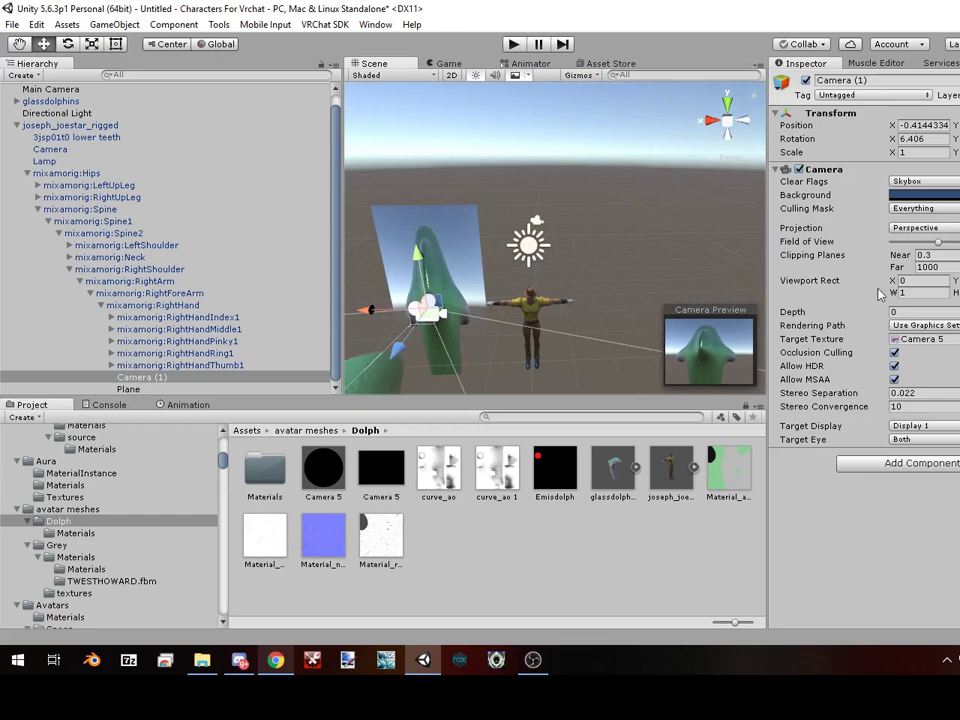
{"action": "scroll", "coordinate": [466, 263], "scroll_direction": "up", "scroll_amount": 5}
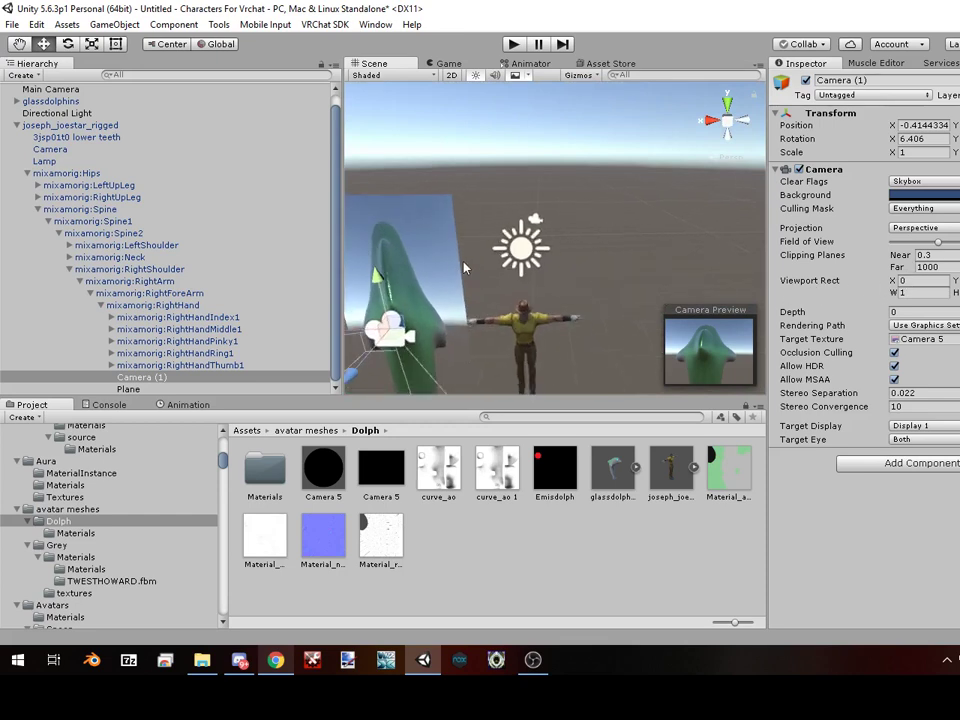
{"action": "middle_click_drag", "start_coordinate": [448, 290], "coordinate": [589, 251]}
{"action": "scroll", "coordinate": [545, 276], "scroll_direction": "up", "scroll_amount": 4}
{"action": "scroll", "coordinate": [545, 279], "scroll_direction": "up", "scroll_amount": 1}
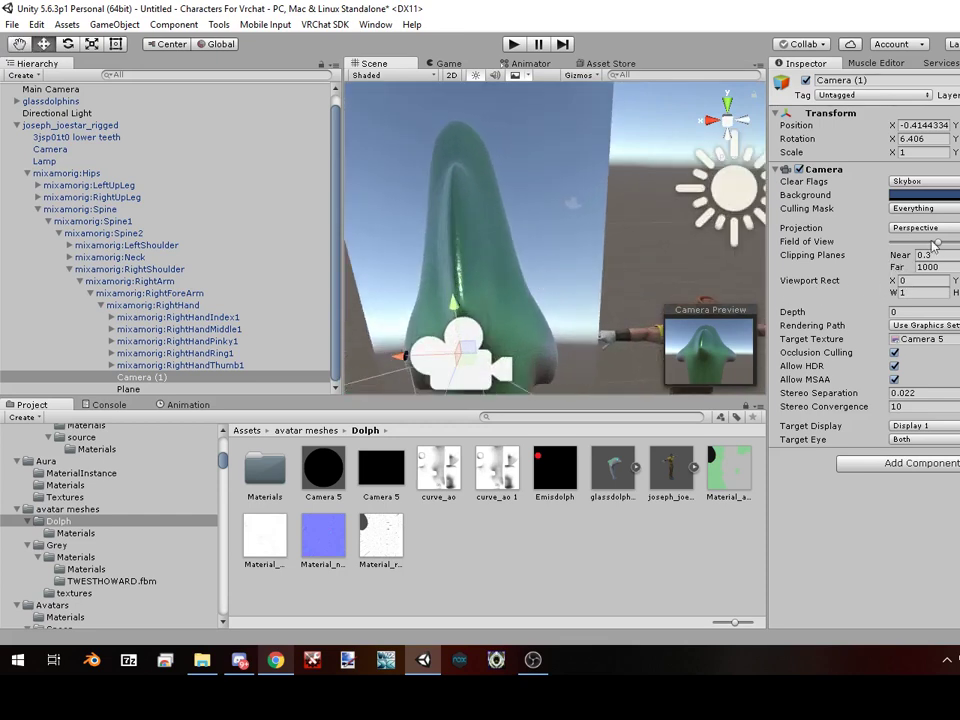
Disable the Camera component on Camera (1), keeping the object itself active.
{"action": "scroll", "coordinate": [600, 200], "scroll_direction": "down", "scroll_amount": 4}
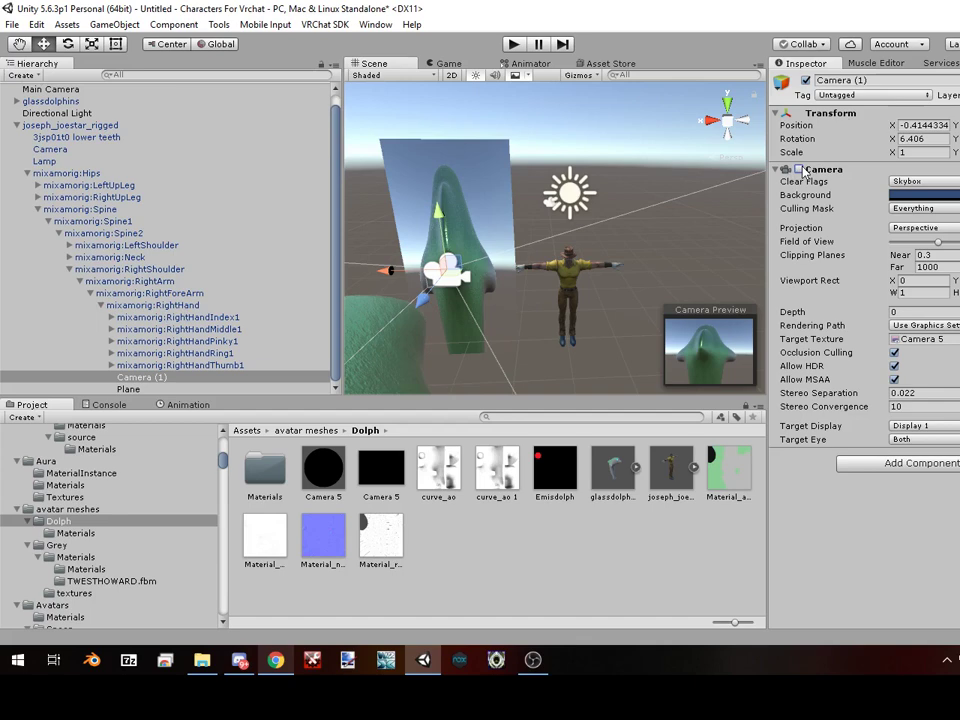
{"action": "scroll", "coordinate": [440, 180], "scroll_direction": "up", "scroll_amount": 8}
{"action": "middle_click_drag", "start_coordinate": [465, 195], "coordinate": [561, 201]}
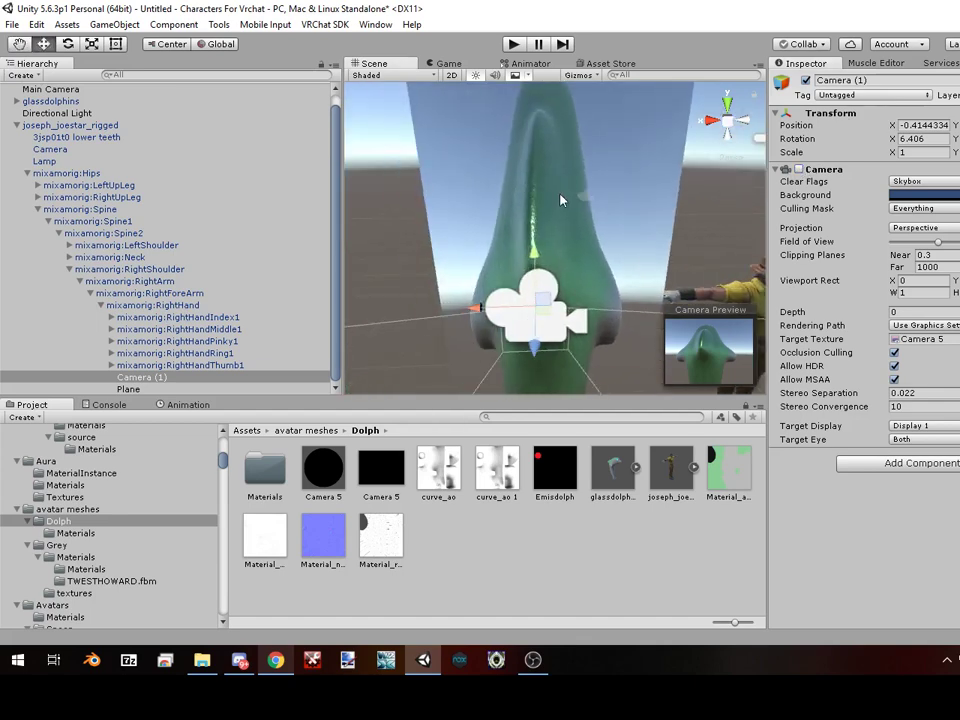
{"action": "right_click_drag", "start_coordinate": [561, 201], "coordinate": [568, 261]}
{"action": "scroll", "coordinate": [620, 232], "scroll_direction": "down", "scroll_amount": 8}
{"action": "middle_click_drag", "start_coordinate": [568, 261], "coordinate": [500, 275]}
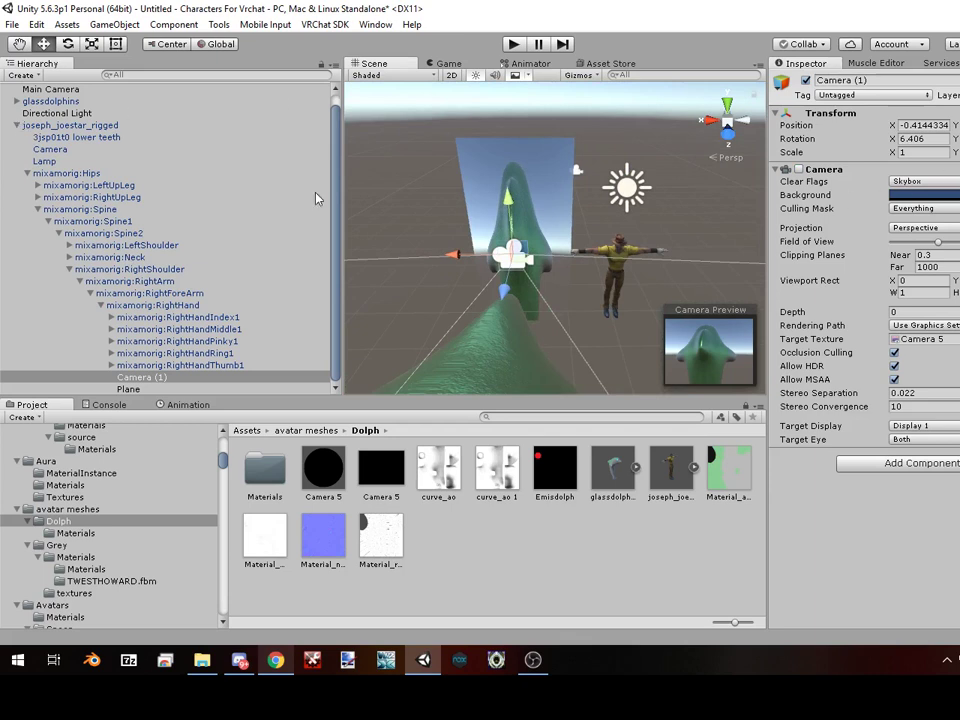
Duplicate the joseph_joestar_rigged avatar and deactivate the original.
{"action": "left_click", "coordinate": [16, 126]}
{"action": "left_click", "coordinate": [75, 137]}
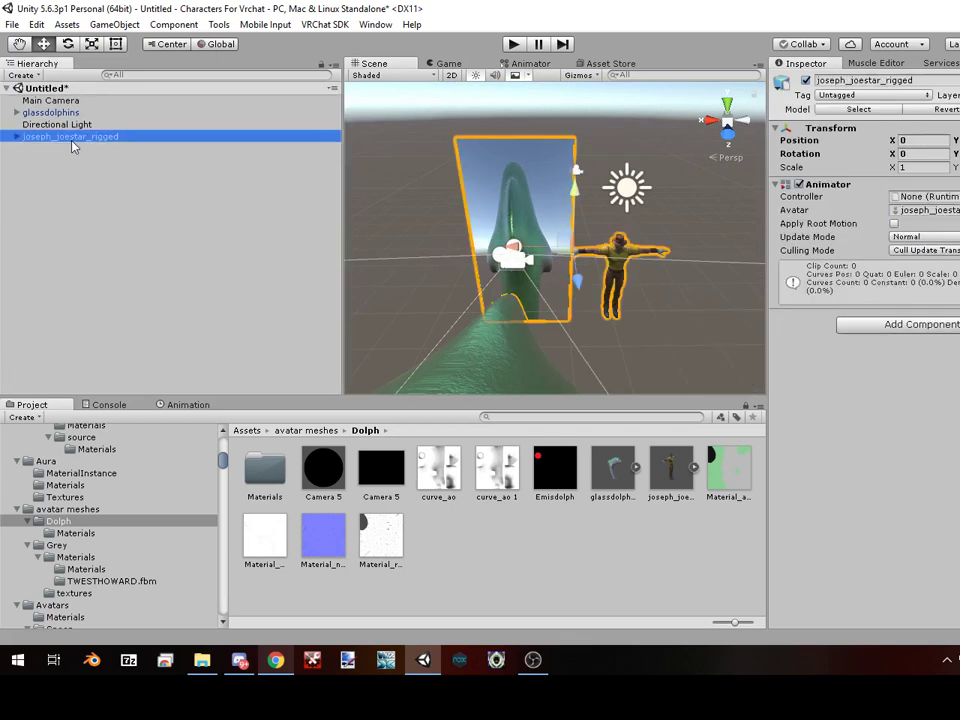
{"action": "right_click", "coordinate": [92, 137]}
{"action": "left_click", "coordinate": [112, 205]}
{"action": "left_click", "coordinate": [72, 136]}
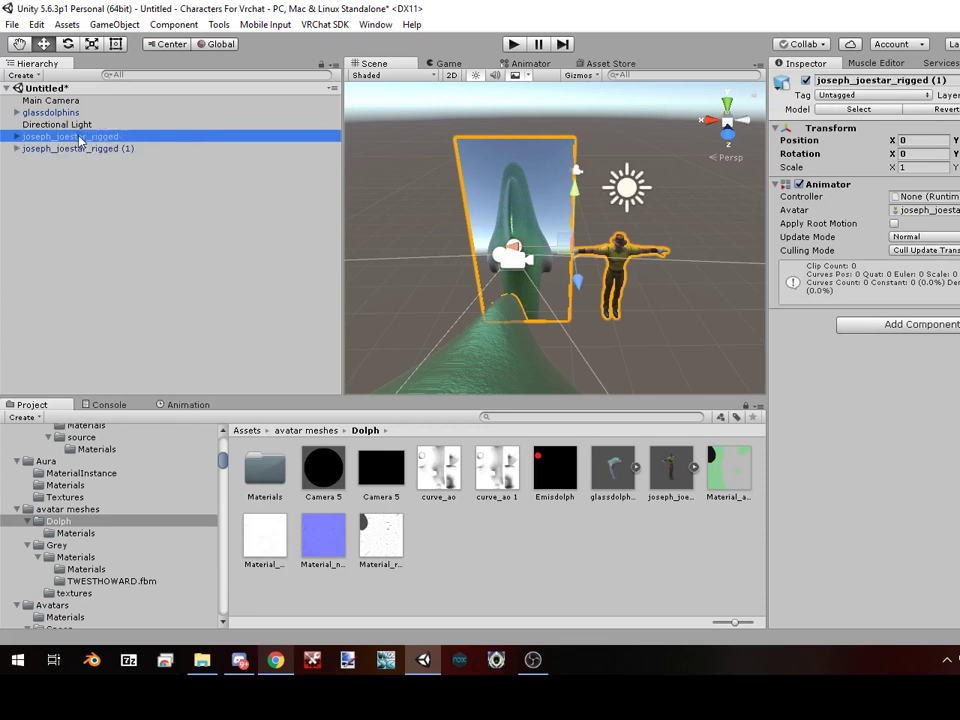
{"action": "left_click", "coordinate": [806, 80]}
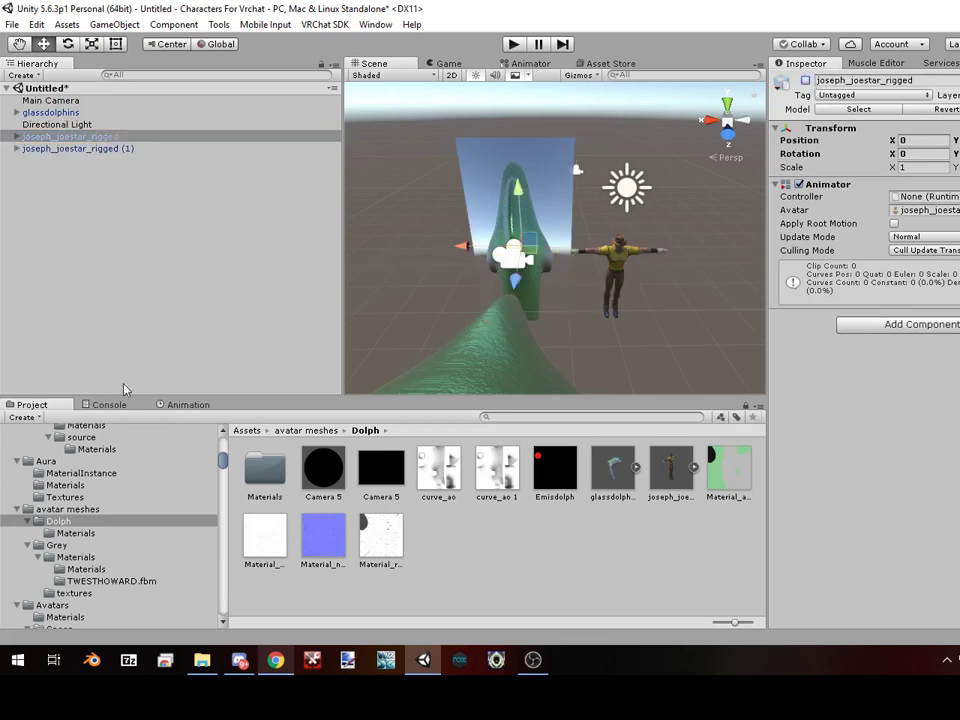
Create an animation clip named cameraoldman for the duplicate avatar joseph_joestar_rigged (1) in the Dolph folder.
{"action": "left_click", "coordinate": [124, 148]}
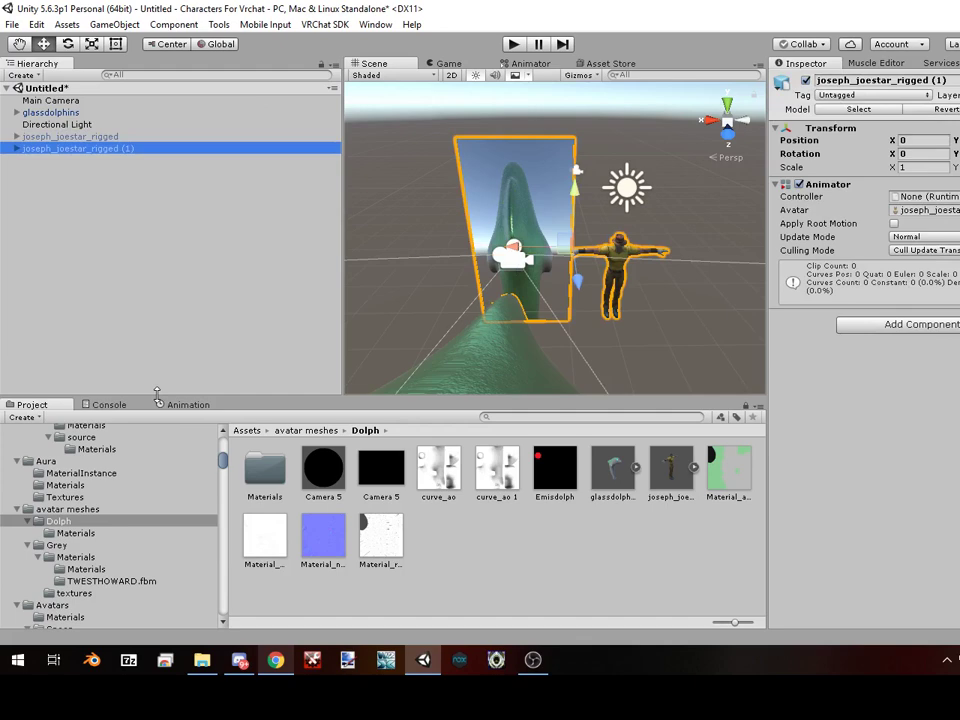
{"action": "left_click", "coordinate": [180, 405]}
{"action": "left_click", "coordinate": [489, 542]}
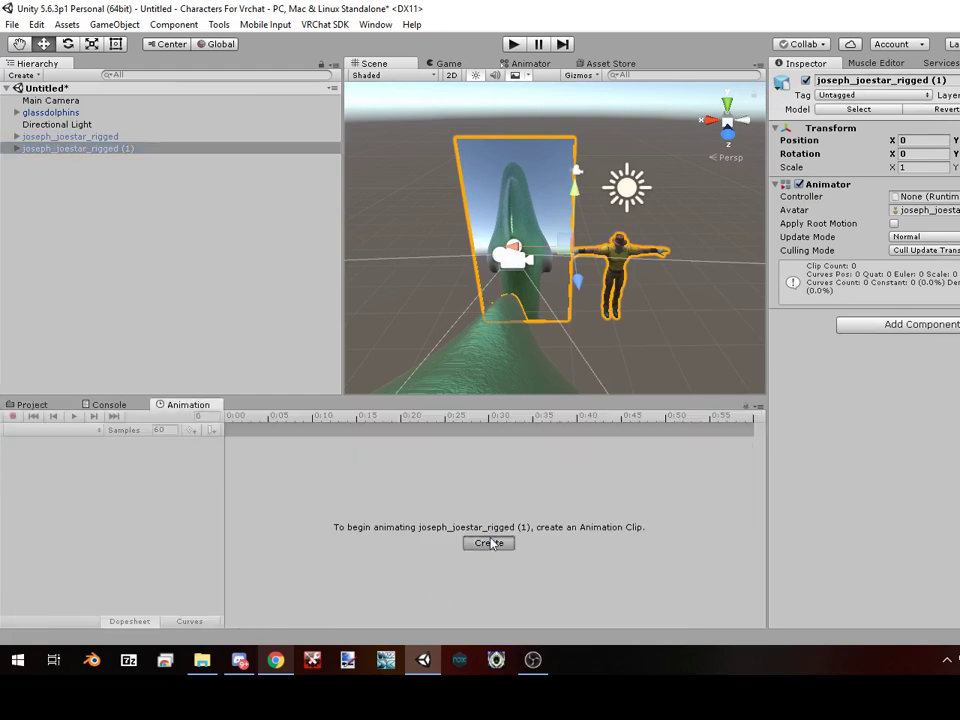
{"action": "type", "text": "camera"}
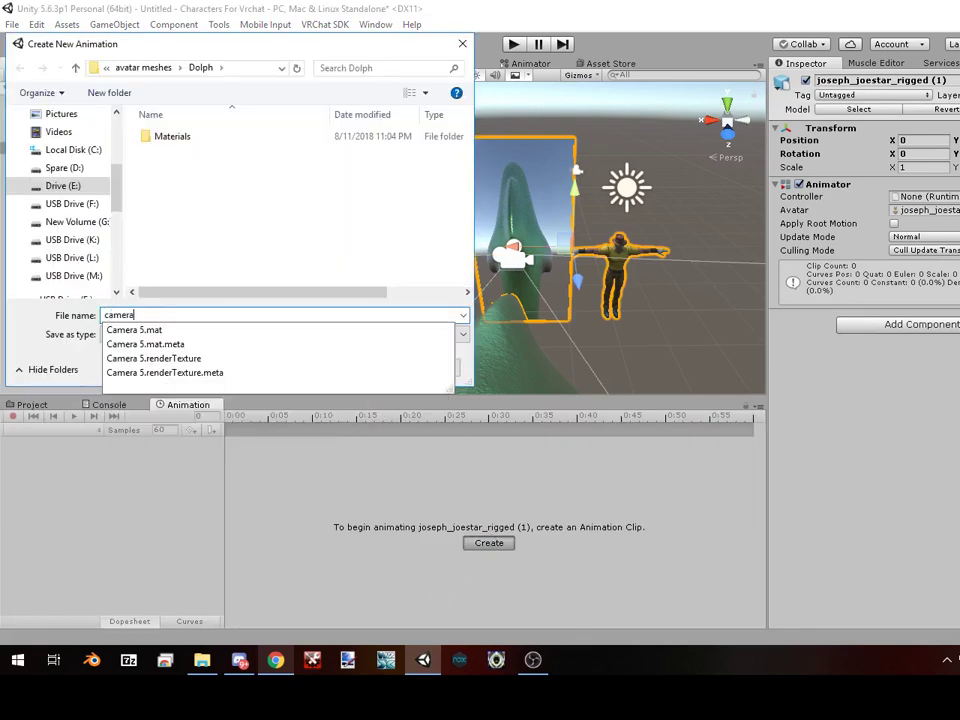
{"action": "type", "text": "animation"}
{"action": "key", "text": "Return"}
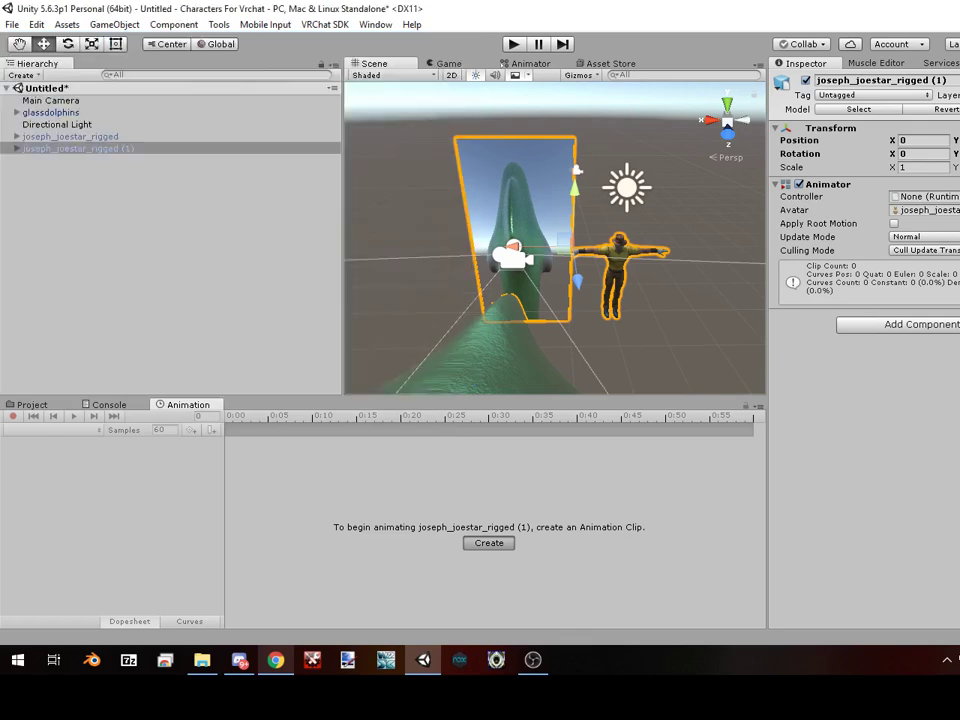
Record a keyframe at frame 0 of cameraoldman that enables the Camera component of Camera (1).
{"action": "scroll", "coordinate": [541, 253], "scroll_direction": "up", "scroll_amount": 5}
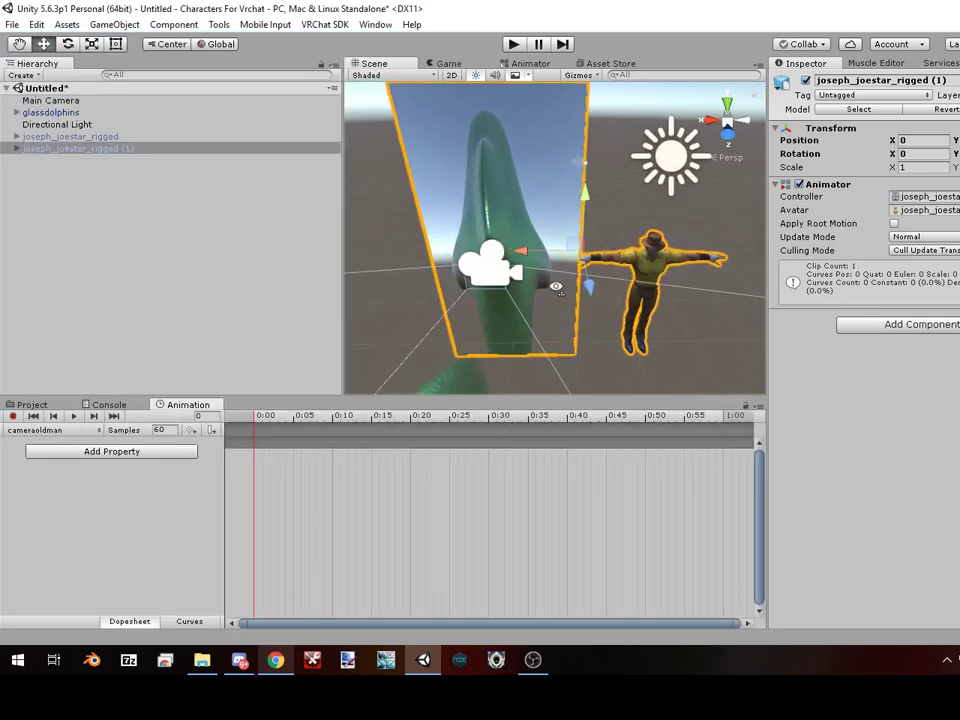
{"action": "middle_click_drag", "start_coordinate": [541, 253], "coordinate": [507, 216]}
{"action": "scroll", "coordinate": [507, 216], "scroll_direction": "up", "scroll_amount": 4}
{"action": "right_click_drag", "start_coordinate": [507, 216], "coordinate": [517, 257]}
{"action": "scroll", "coordinate": [519, 270], "scroll_direction": "down", "scroll_amount": 4}
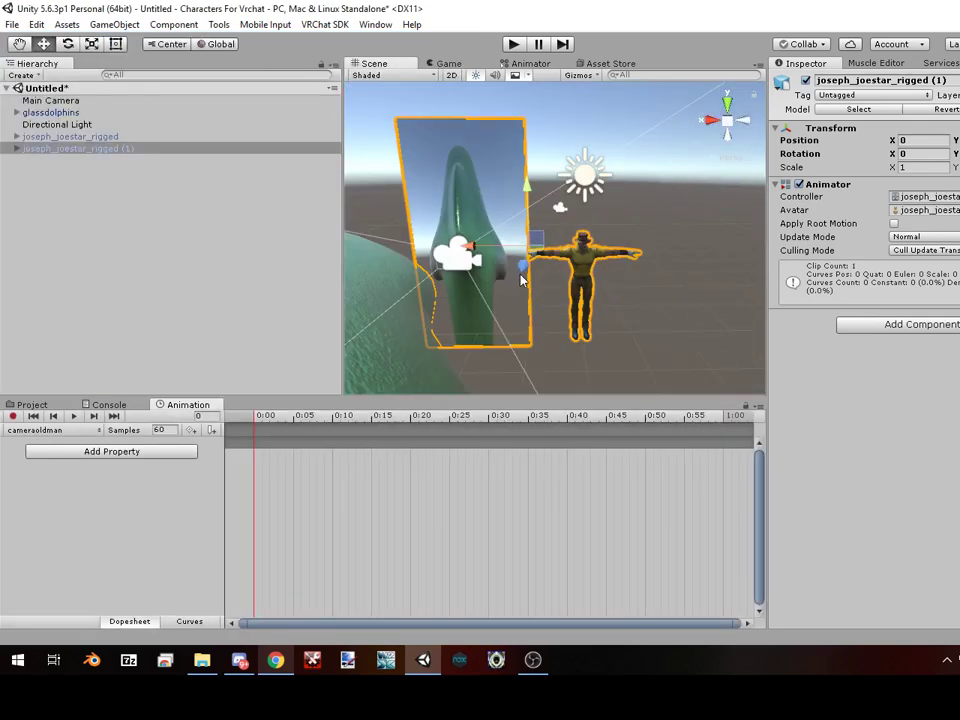
{"action": "left_click", "coordinate": [460, 195]}
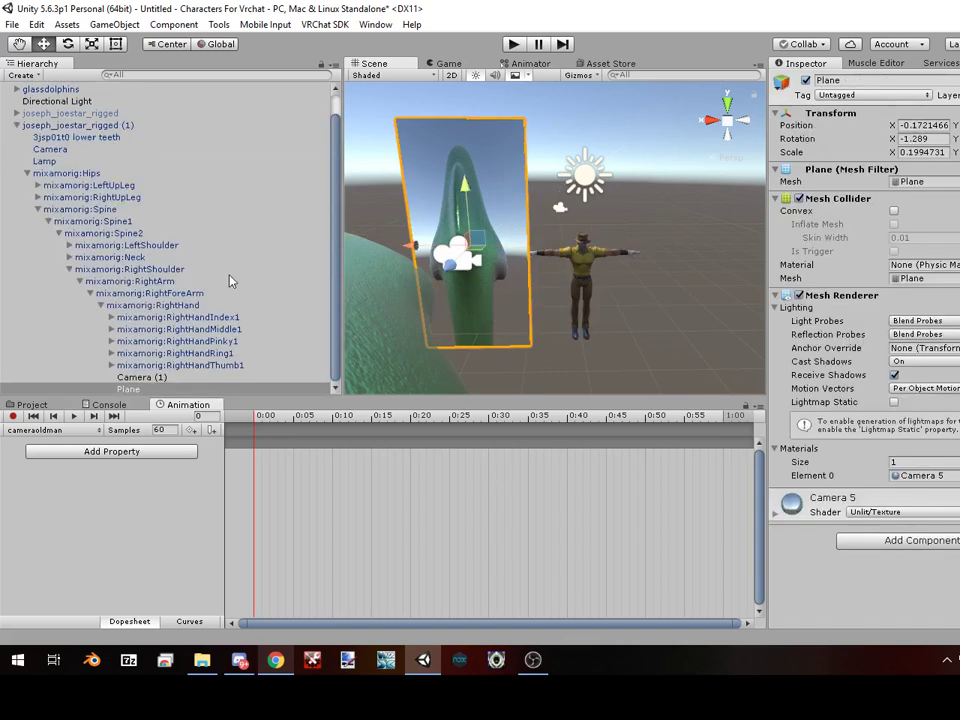
{"action": "left_click", "coordinate": [150, 377]}
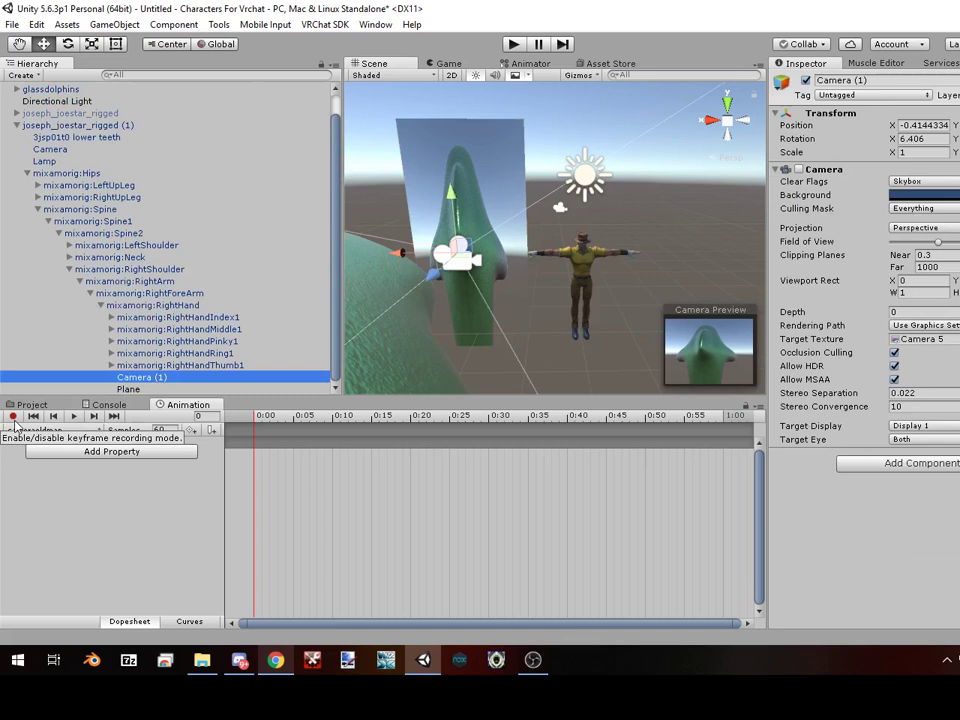
{"action": "left_click", "coordinate": [13, 417]}
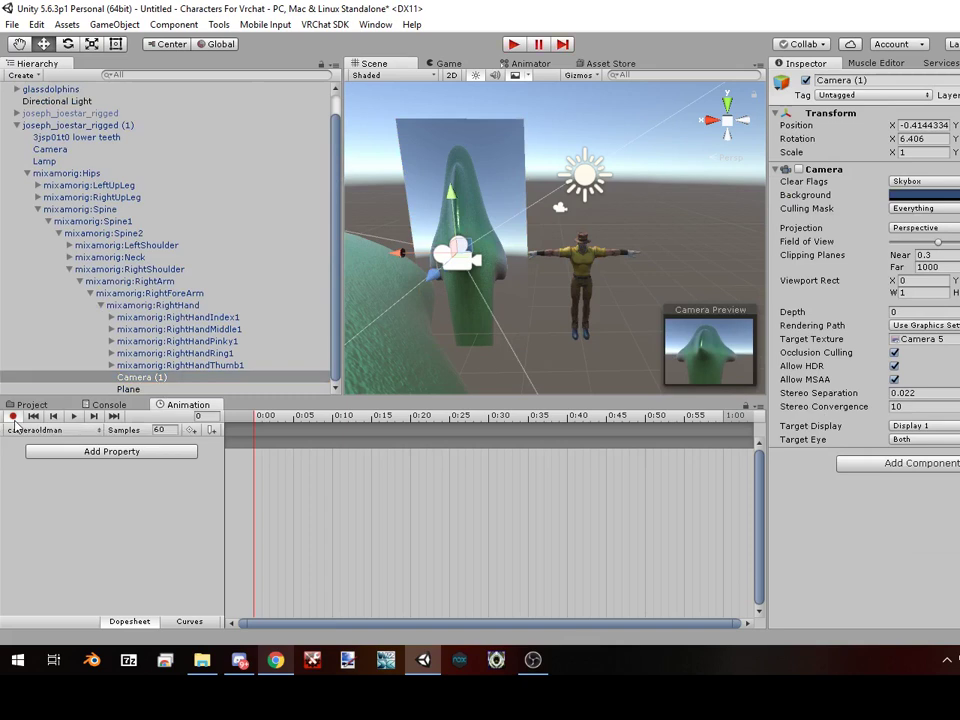
{"action": "left_click", "coordinate": [798, 169]}
Copy the Camera (1) enabled keyframe from frame 0 to frame 1 of cameraoldman.
{"action": "left_click", "coordinate": [254, 444]}
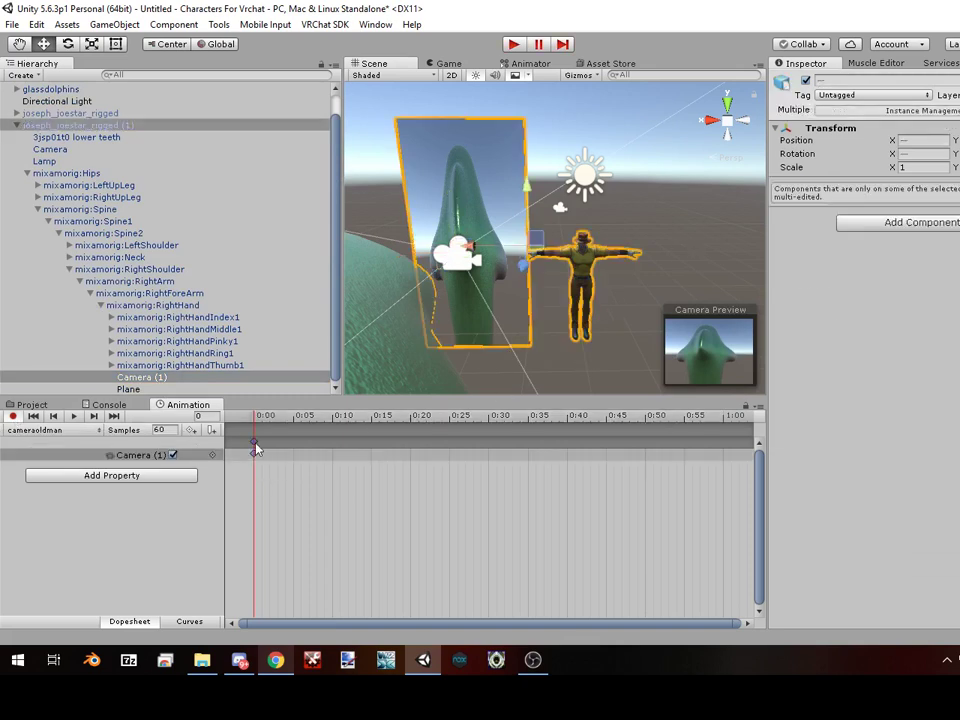
{"action": "left_click", "coordinate": [261, 421]}
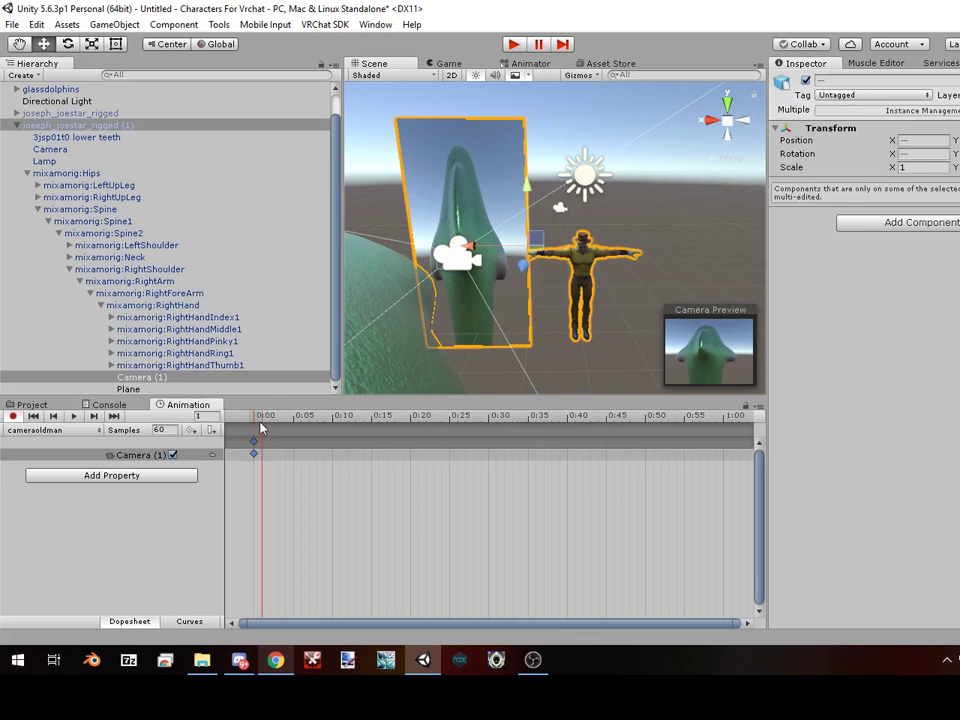
{"action": "key", "text": "ctrl+v"}
Examine the Camera (1) component settings and the picture on the plane from several angles and distances.
{"action": "scroll", "coordinate": [487, 280], "scroll_direction": "up", "scroll_amount": 6}
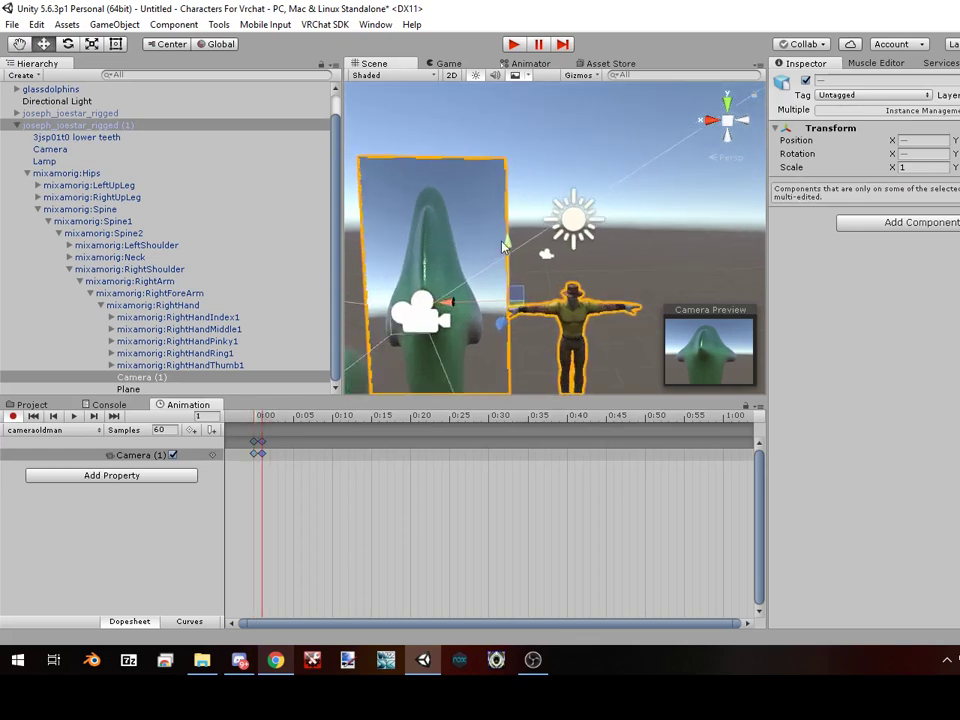
{"action": "scroll", "coordinate": [514, 241], "scroll_direction": "up", "scroll_amount": 3}
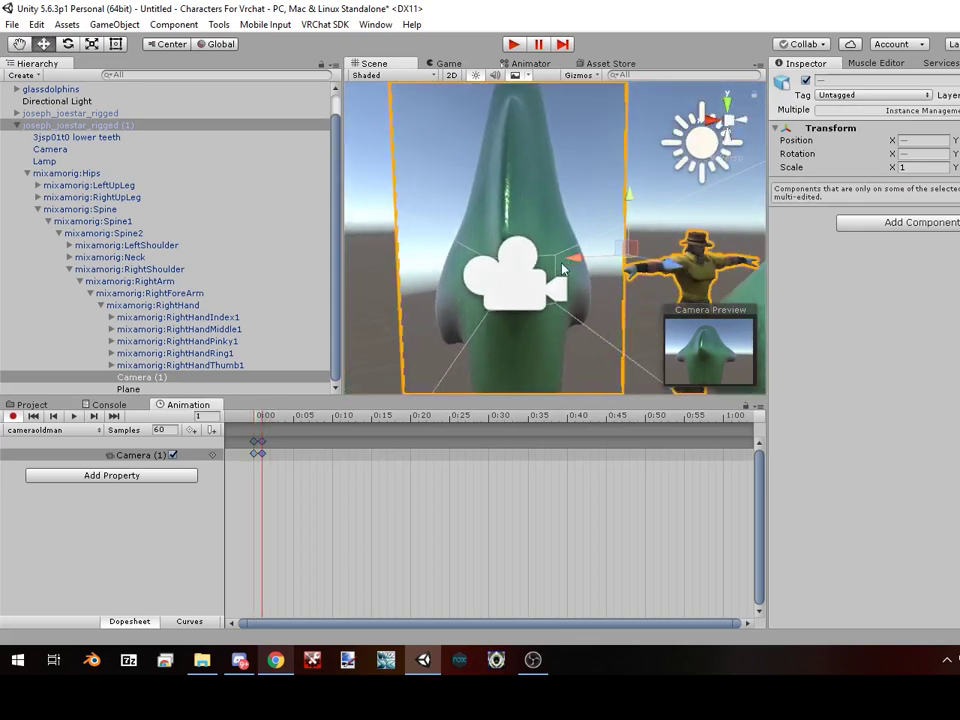
{"action": "left_click", "coordinate": [141, 377]}
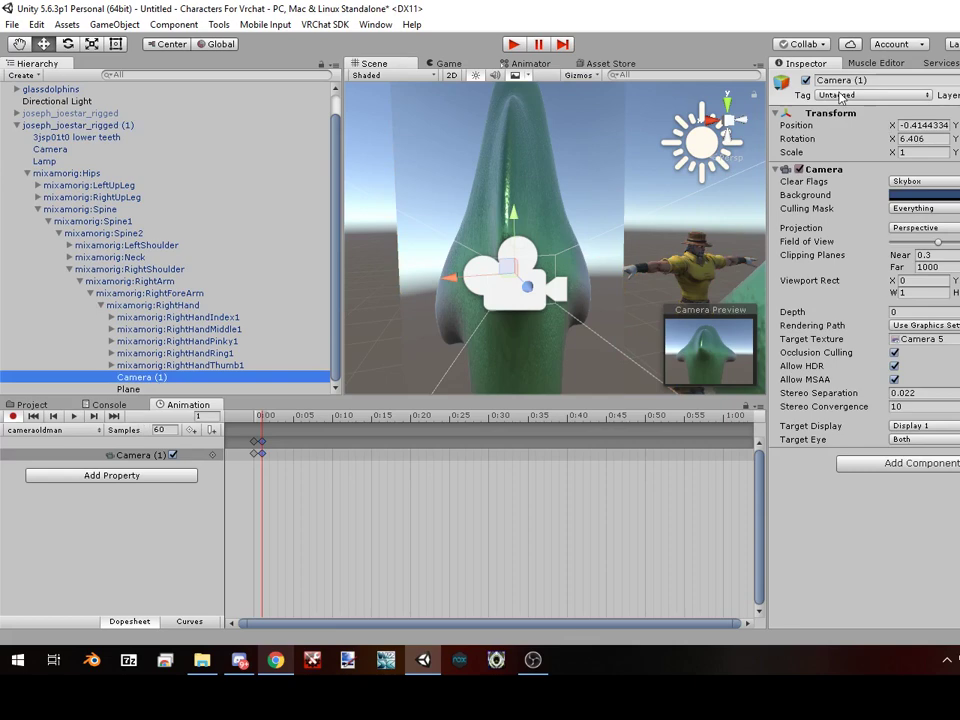
{"action": "scroll", "coordinate": [588, 208], "scroll_direction": "down", "scroll_amount": 4}
{"action": "right_click_drag", "start_coordinate": [588, 208], "coordinate": [555, 314]}
{"action": "scroll", "coordinate": [579, 251], "scroll_direction": "up", "scroll_amount": 5}
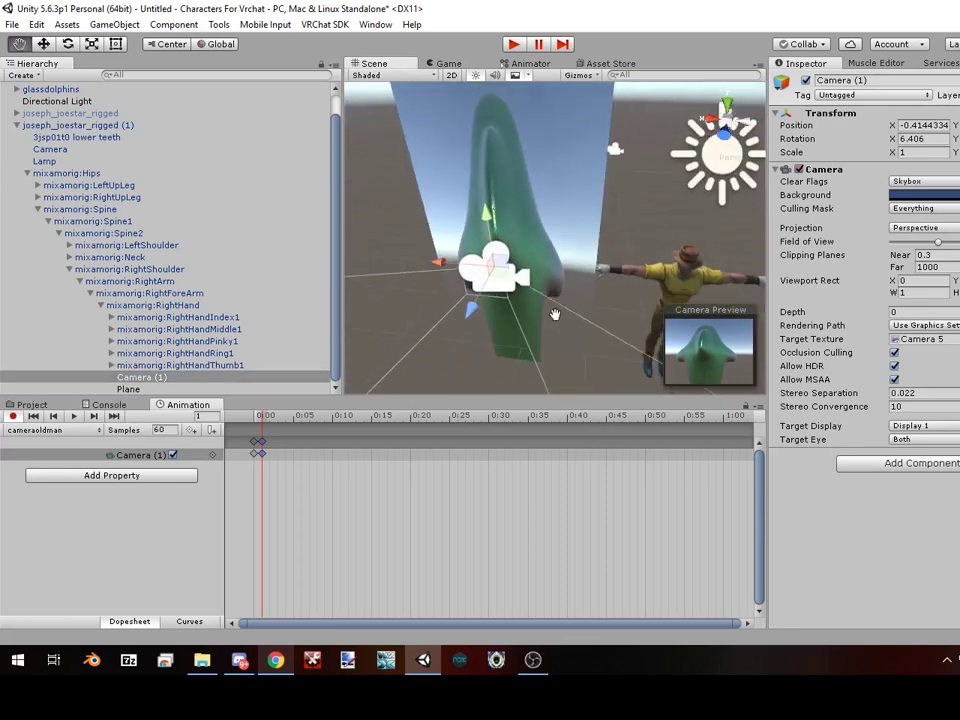
{"action": "middle_click_drag", "start_coordinate": [555, 314], "coordinate": [542, 327]}
{"action": "scroll", "coordinate": [542, 327], "scroll_direction": "up", "scroll_amount": 4}
{"action": "right_click_drag", "start_coordinate": [542, 327], "coordinate": [562, 262]}
{"action": "scroll", "coordinate": [563, 269], "scroll_direction": "down", "scroll_amount": 4}
{"action": "middle_click_drag", "start_coordinate": [563, 269], "coordinate": [586, 257]}
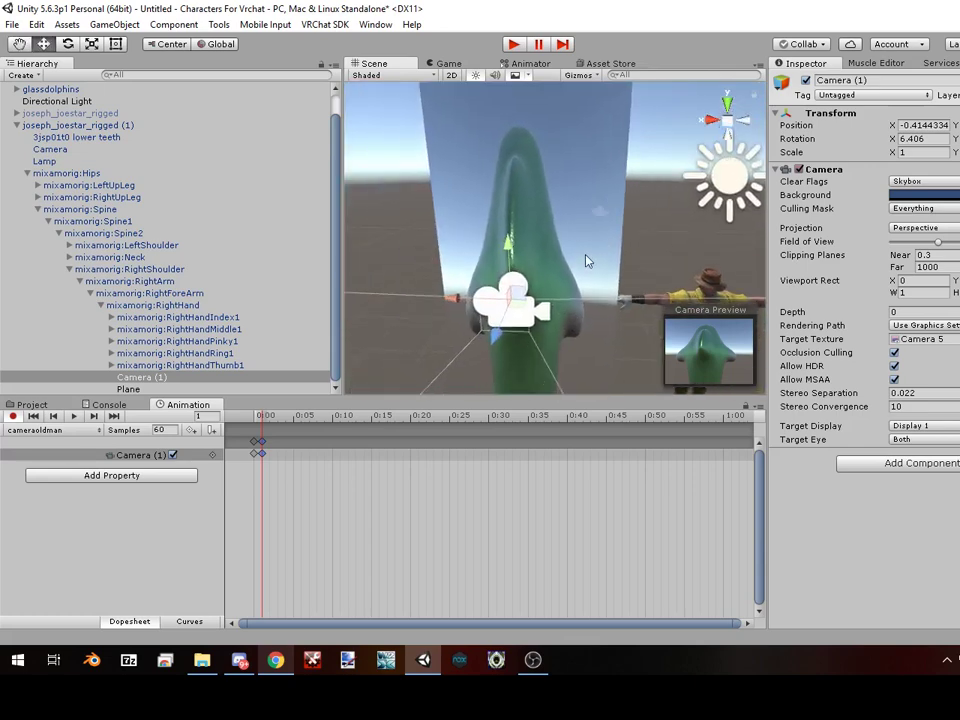
{"action": "scroll", "coordinate": [587, 261], "scroll_direction": "down", "scroll_amount": 3}
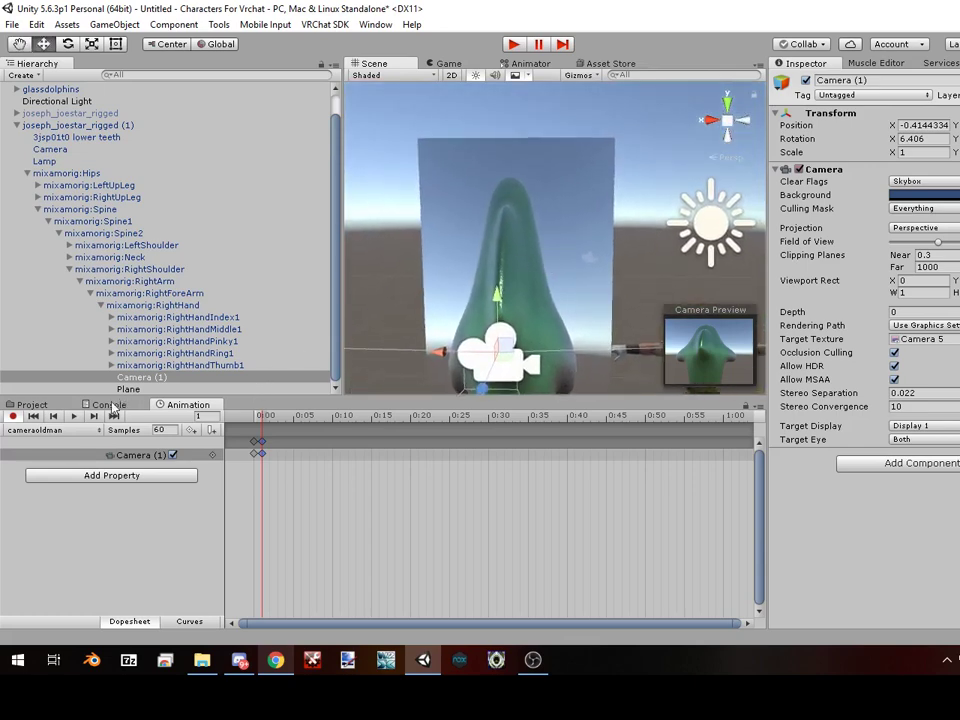
Create a second animation clip for the duplicate avatar, named Picturetakenoldman.
{"action": "left_click", "coordinate": [62, 430]}
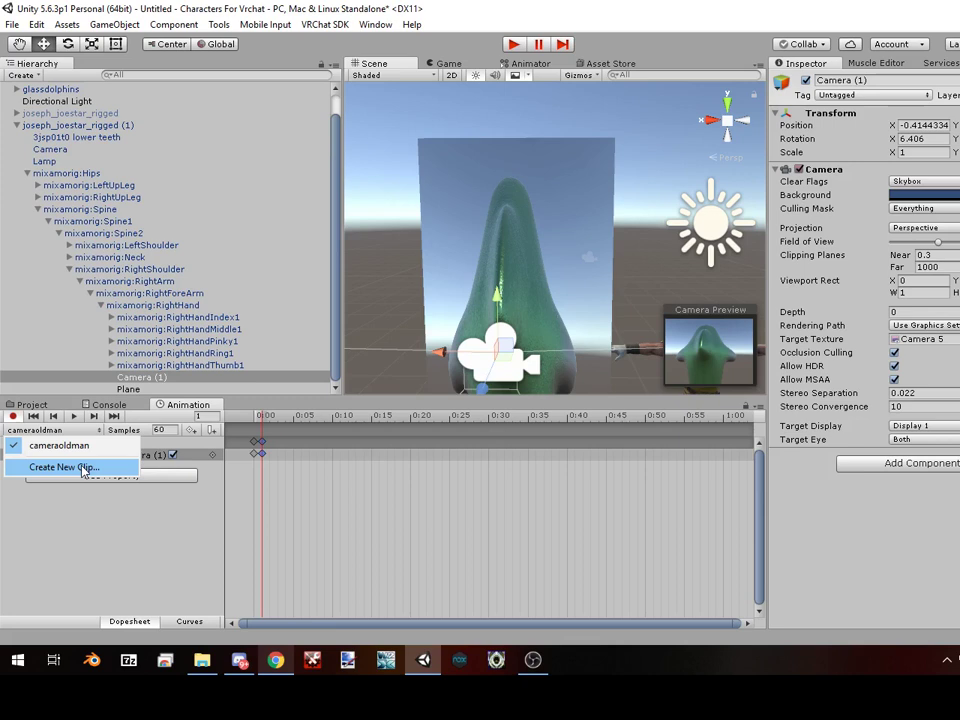
{"action": "left_click", "coordinate": [83, 467]}
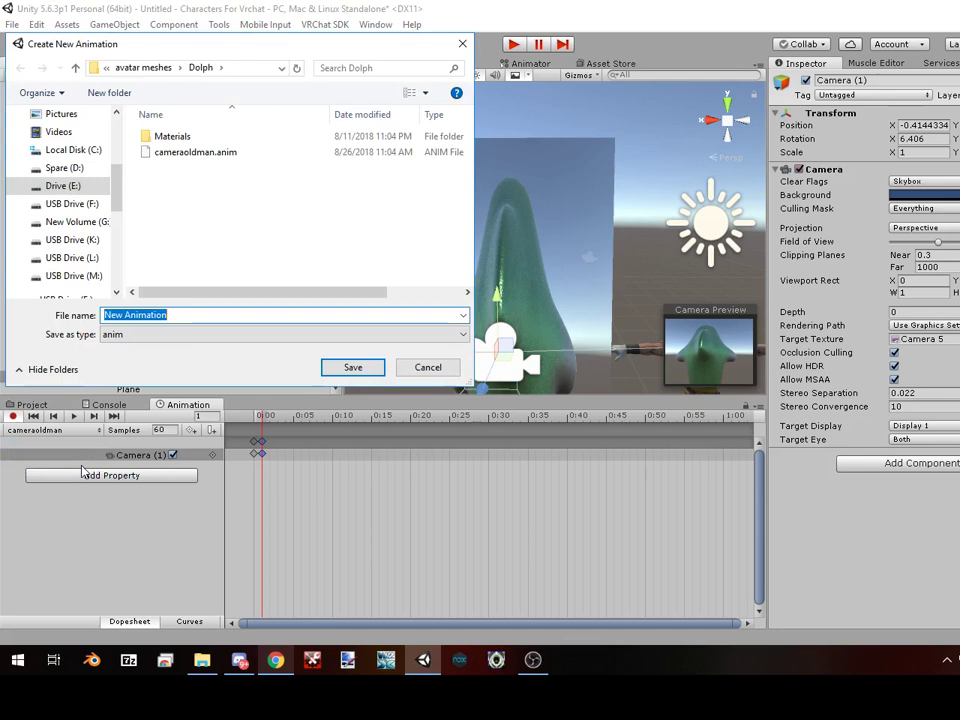
{"action": "type", "text": "Picturet"}
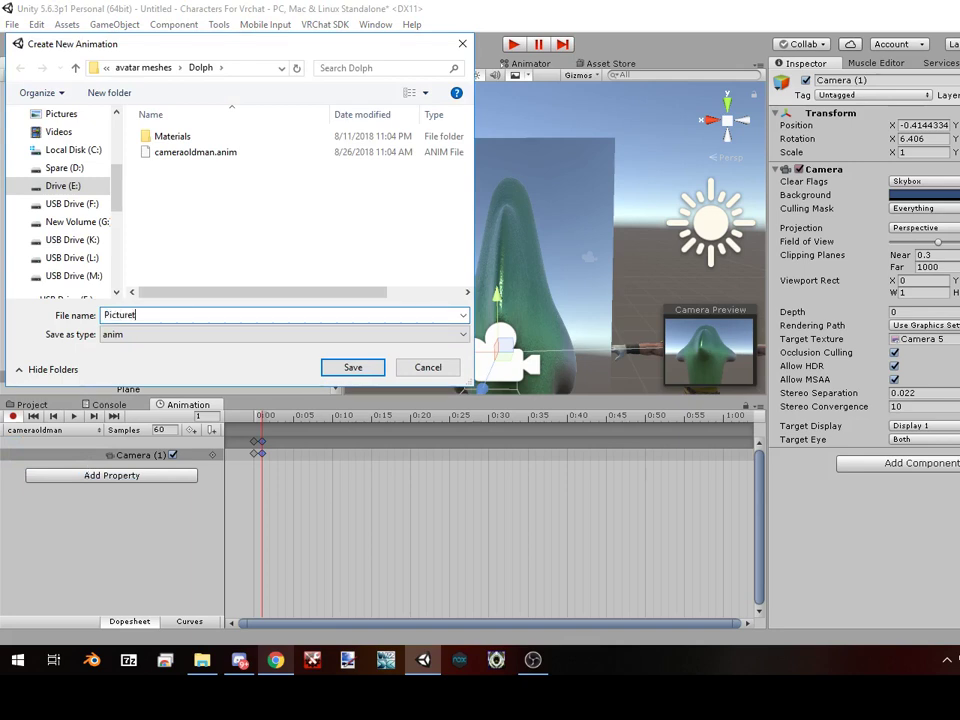
{"action": "type", "text": "akenoldman"}
{"action": "key", "text": "Return"}
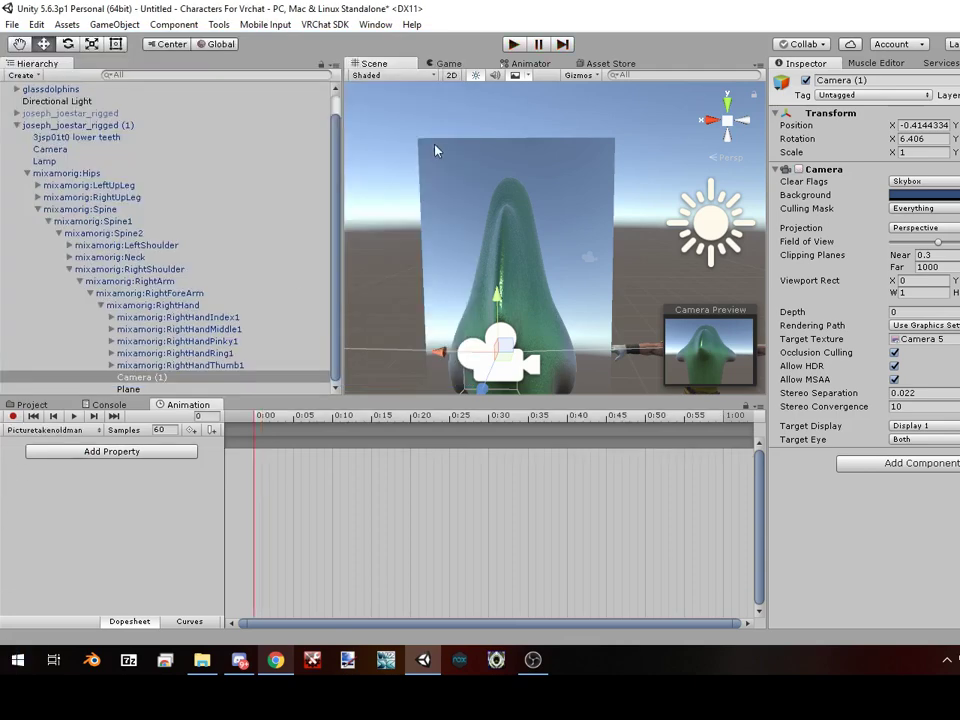
Record the Camera component of Camera (1) as disabled at frame 0 of Picturetakenoldman and copy that keyframe to frame 1.
{"action": "right_click_drag", "start_coordinate": [435, 146], "coordinate": [483, 192]}
{"action": "left_click", "coordinate": [17, 418]}
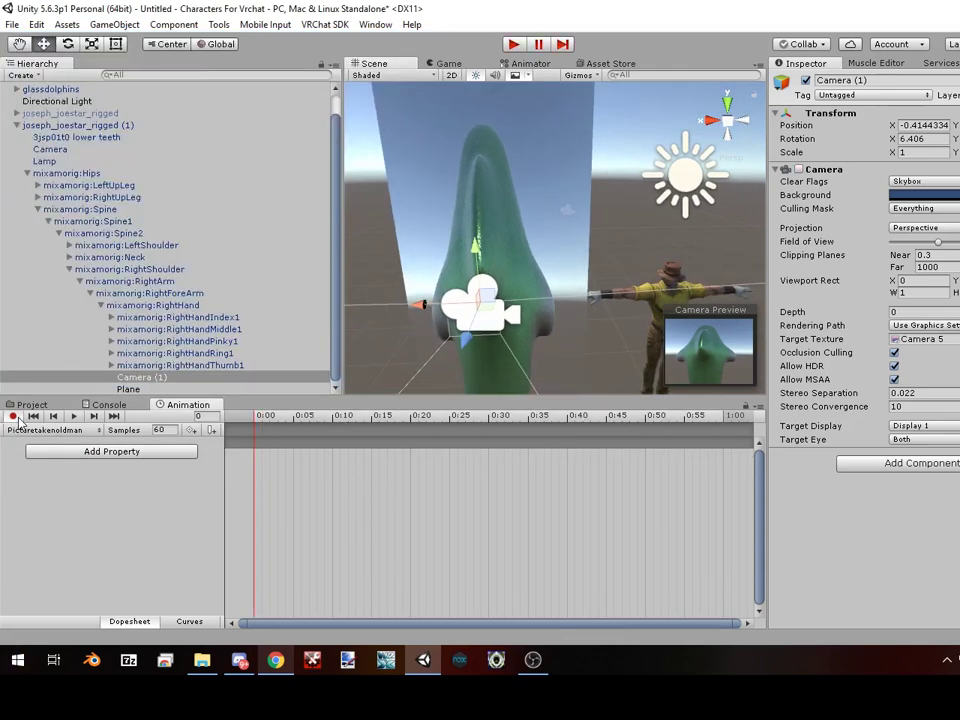
{"action": "left_click", "coordinate": [798, 170]}
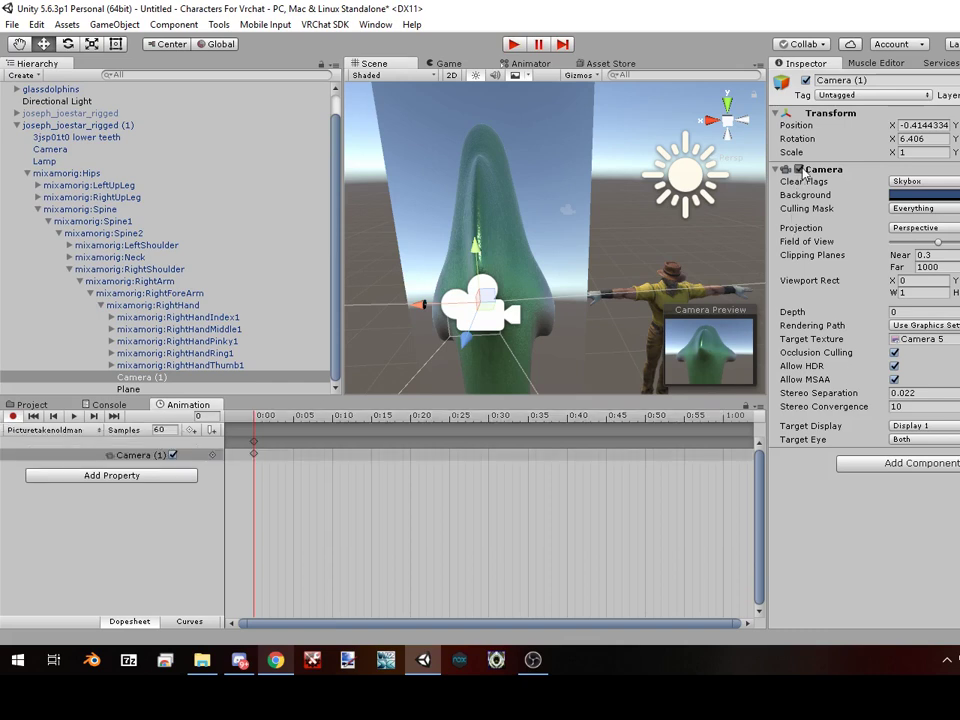
{"action": "left_click", "coordinate": [253, 442]}
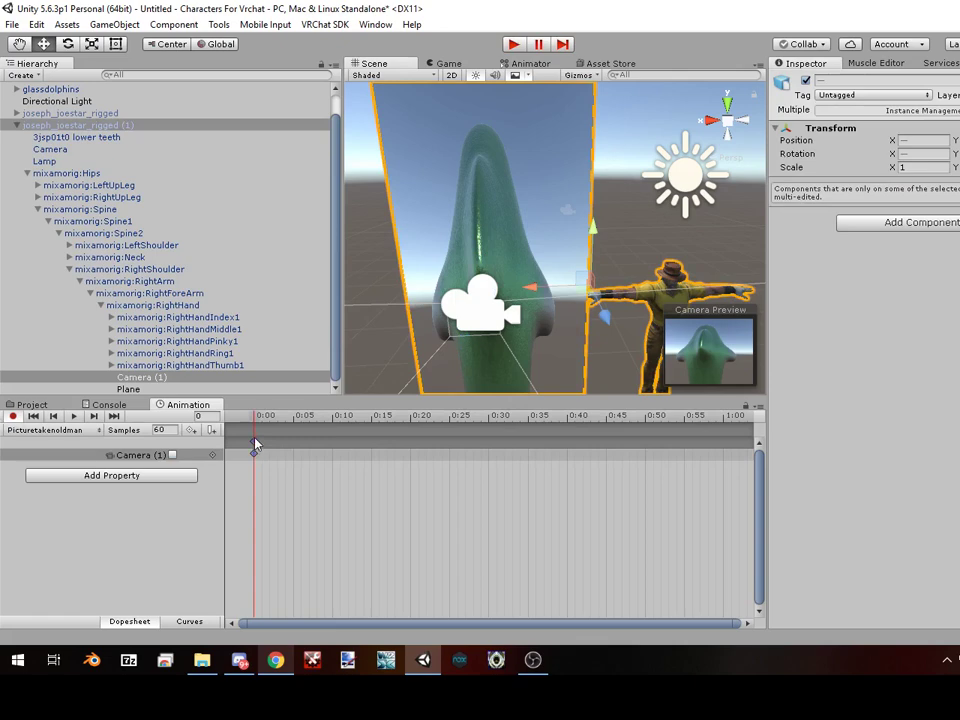
{"action": "left_click", "coordinate": [262, 418]}
{"action": "key", "text": "ctrl+v"}
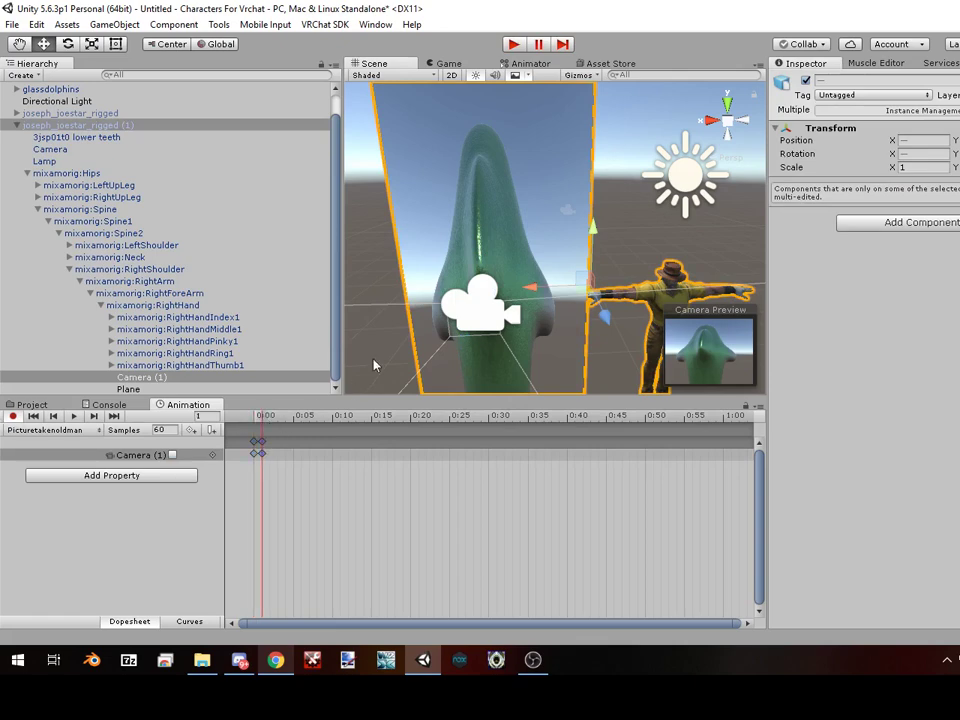
Examine the picture on the plane from several angles with the Camera component disabled by the Picturetakenoldman clip.
{"action": "scroll", "coordinate": [477, 241], "scroll_direction": "down", "scroll_amount": 10}
{"action": "middle_click_drag", "start_coordinate": [520, 232], "coordinate": [479, 288]}
{"action": "scroll", "coordinate": [479, 288], "scroll_direction": "up", "scroll_amount": 4}
{"action": "scroll", "coordinate": [479, 288], "scroll_direction": "up", "scroll_amount": 1}
{"action": "left_click_drag", "start_coordinate": [479, 288], "coordinate": [423, 352], "text": "alt"}
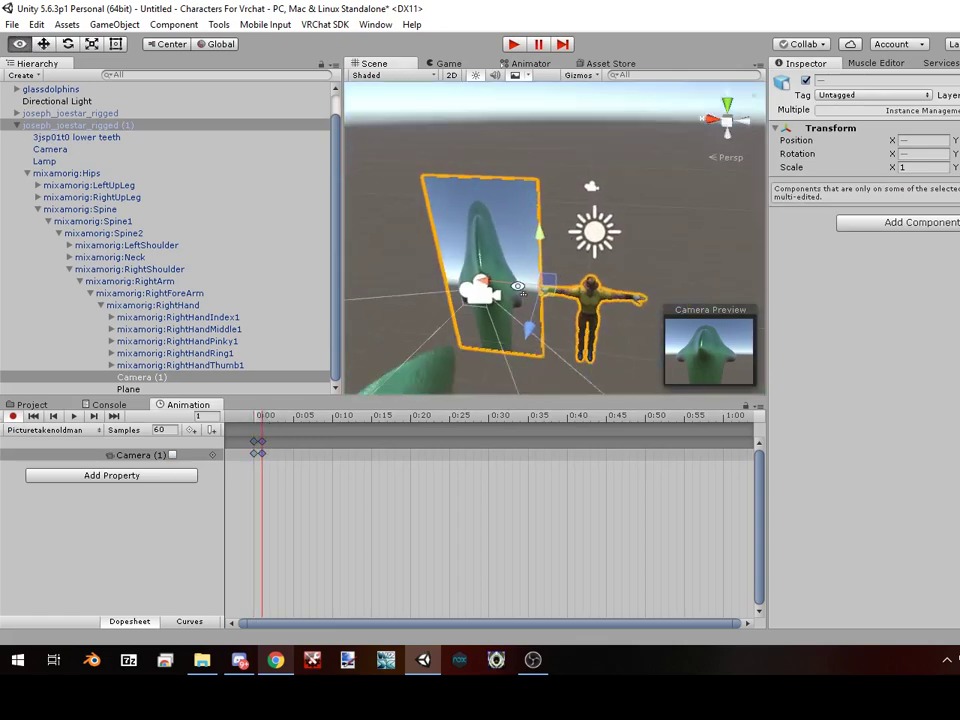
{"action": "middle_click_drag", "start_coordinate": [423, 352], "coordinate": [506, 302]}
{"action": "scroll", "coordinate": [504, 301], "scroll_direction": "up", "scroll_amount": 4}
{"action": "left_click_drag", "start_coordinate": [504, 302], "coordinate": [598, 246], "text": "alt"}
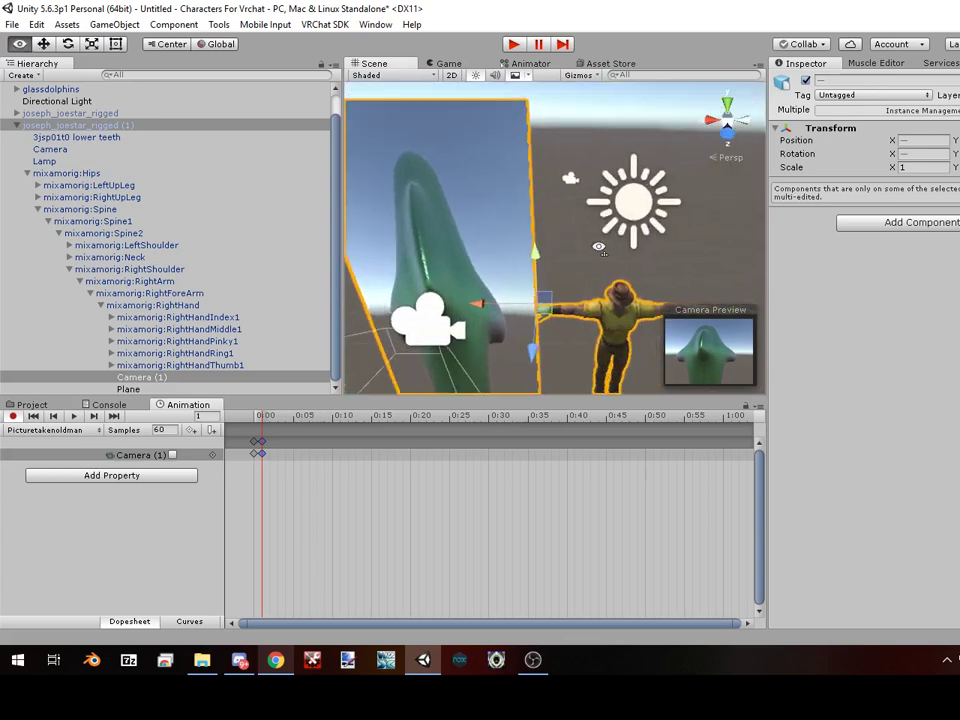
{"action": "scroll", "coordinate": [596, 248], "scroll_direction": "down", "scroll_amount": 4}
{"action": "left_click_drag", "start_coordinate": [544, 272], "coordinate": [472, 288], "text": "alt"}
Stop keyframe recording and move Camera (1) away from the plane to an X position of -0.39.
{"action": "left_click", "coordinate": [14, 416]}
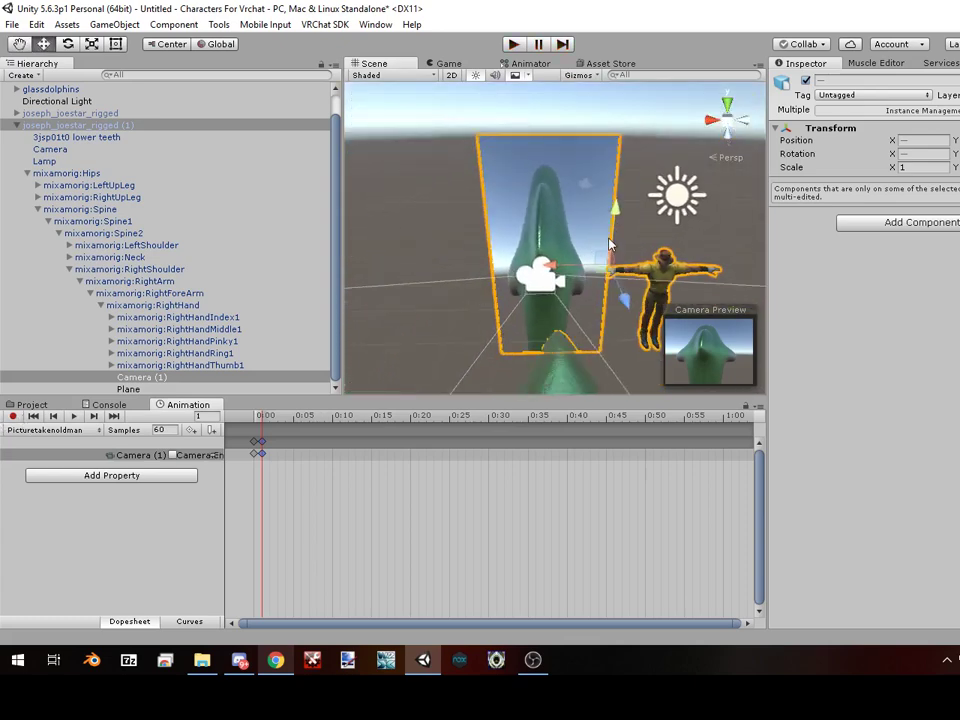
{"action": "scroll", "coordinate": [566, 246], "scroll_direction": "up", "scroll_amount": 5}
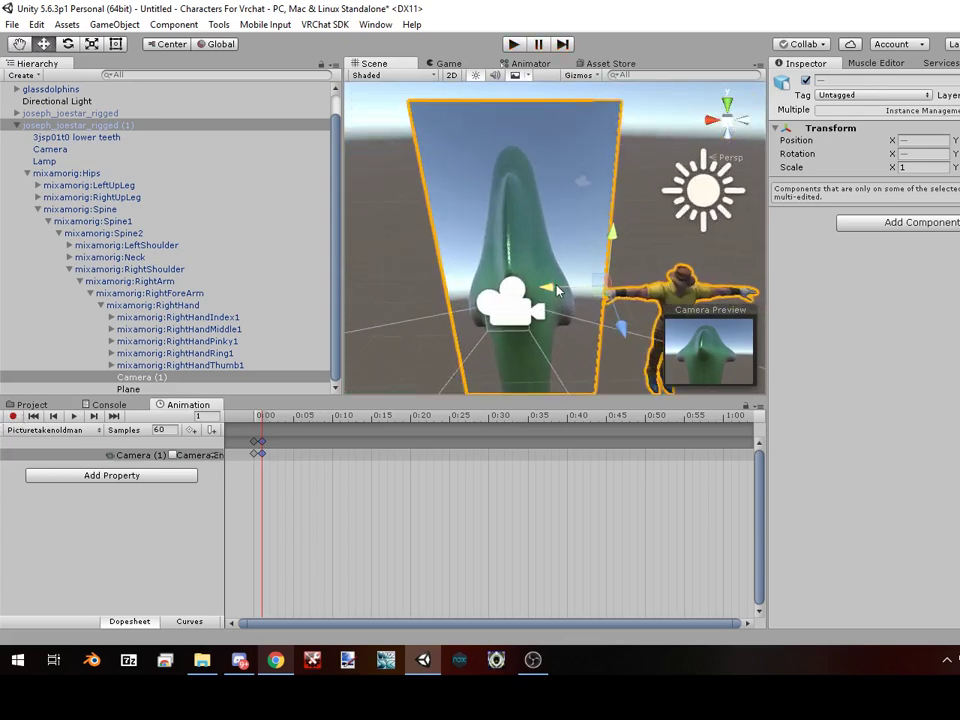
{"action": "left_click_drag", "start_coordinate": [545, 300], "coordinate": [470, 240], "text": "alt"}
{"action": "scroll", "coordinate": [568, 276], "scroll_direction": "down", "scroll_amount": 4}
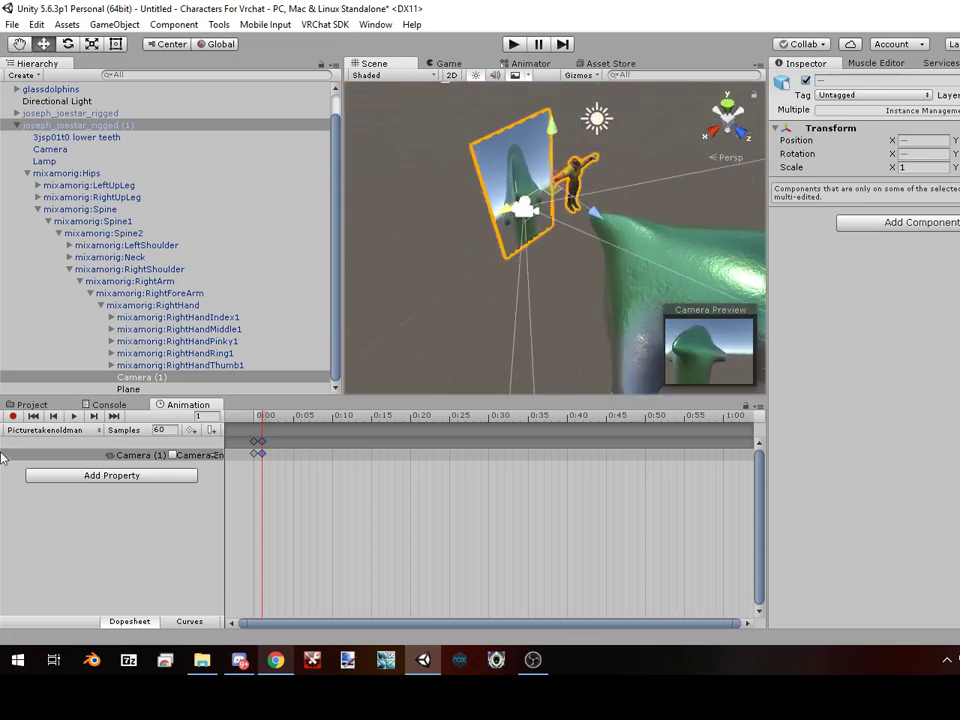
{"action": "left_click", "coordinate": [150, 378]}
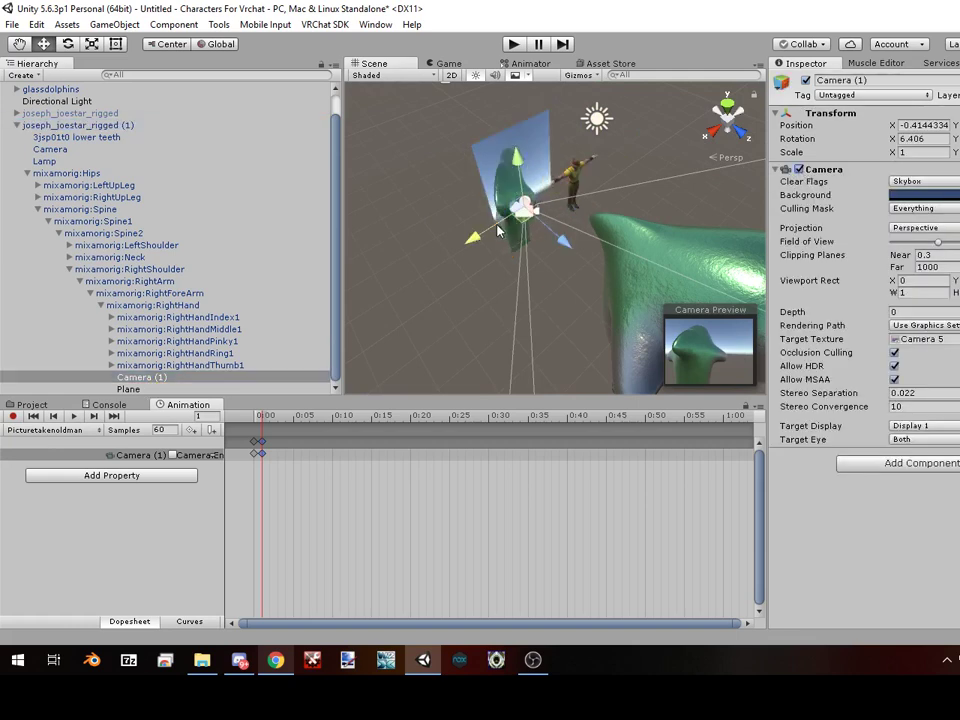
{"action": "left_click_drag", "start_coordinate": [527, 232], "coordinate": [517, 262]}
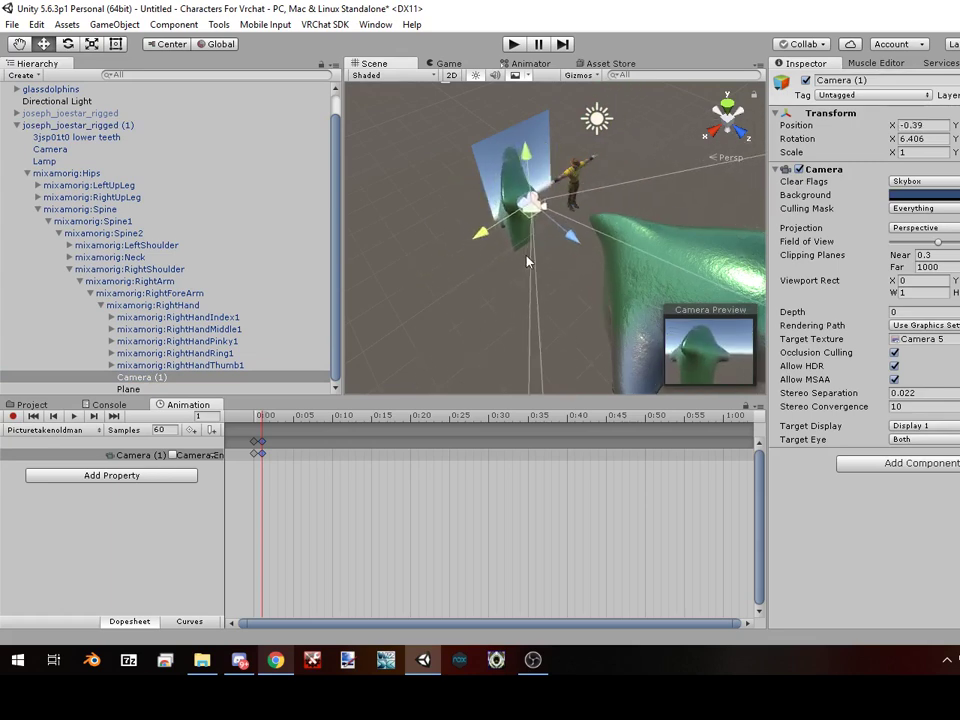
{"action": "scroll", "coordinate": [505, 255], "scroll_direction": "down", "scroll_amount": 5}
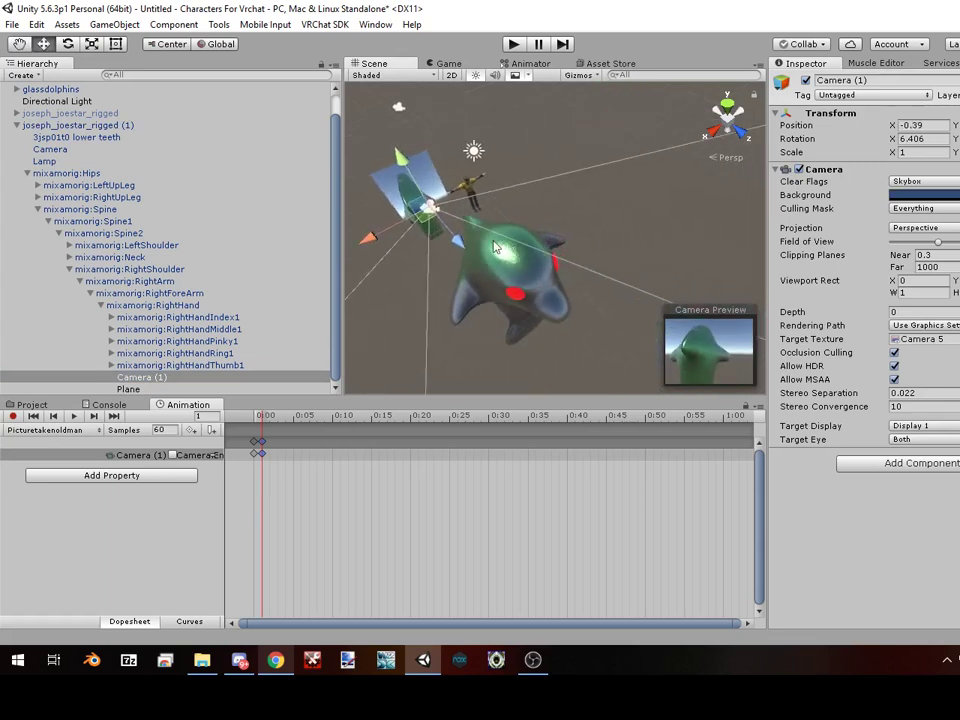